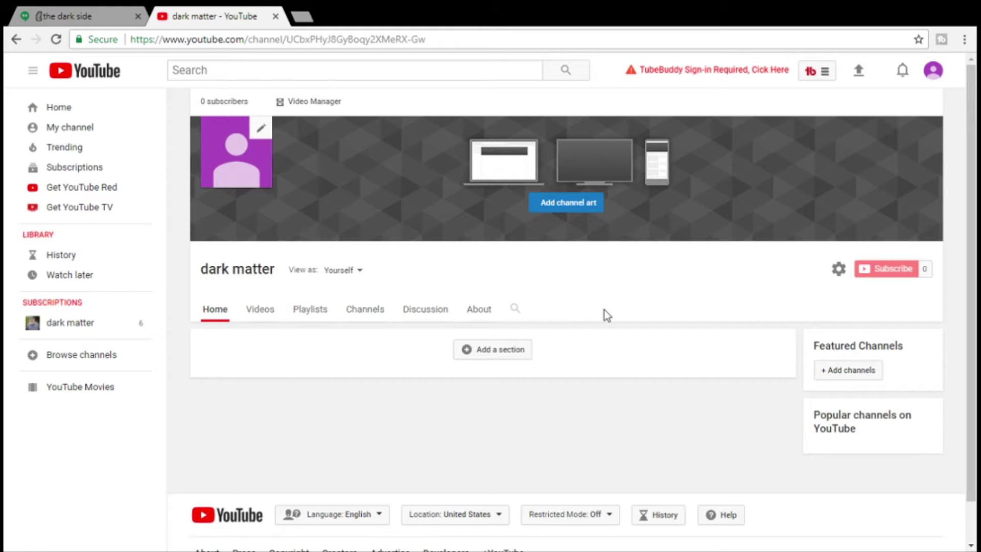
# - Look over the channel's About page and its uploaded videos, and return to the channel's Home section
pyautogui.click(483, 309)
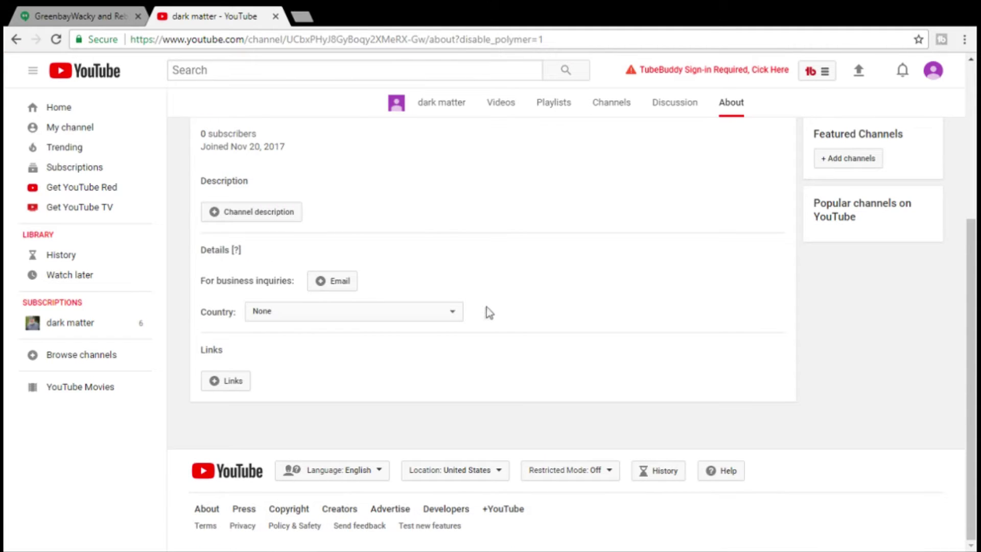
pyautogui.scroll(3, 500, 289)
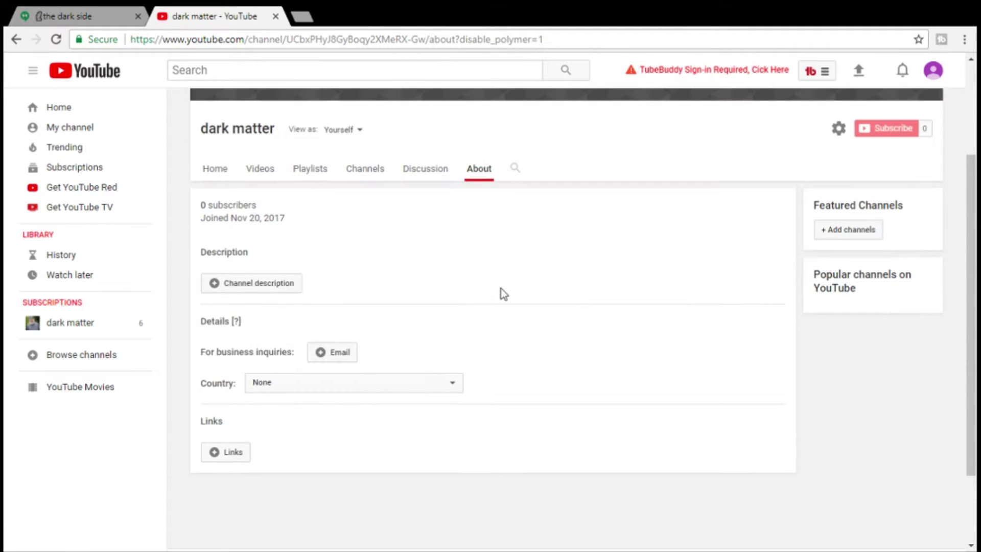
pyautogui.click(261, 244)
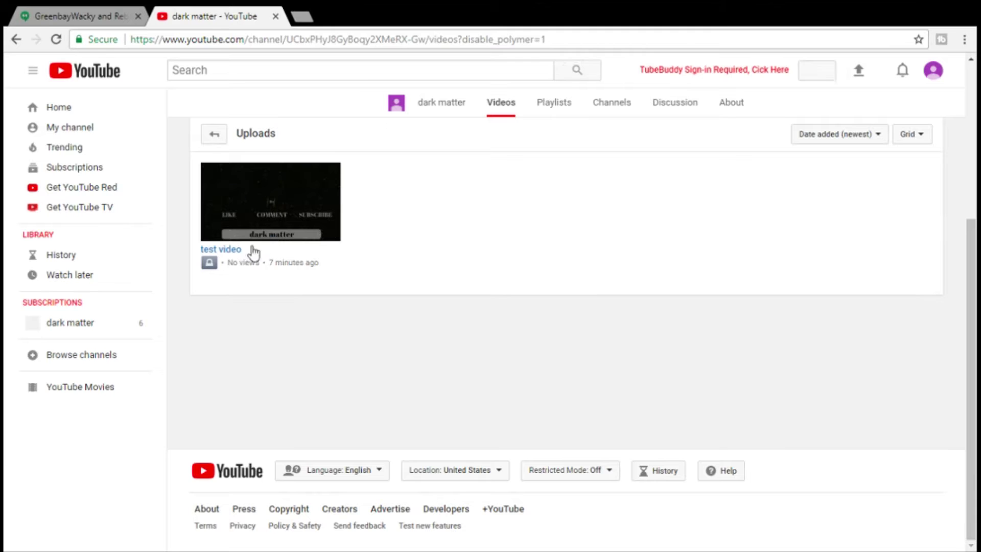
pyautogui.scroll(2, 231, 273)
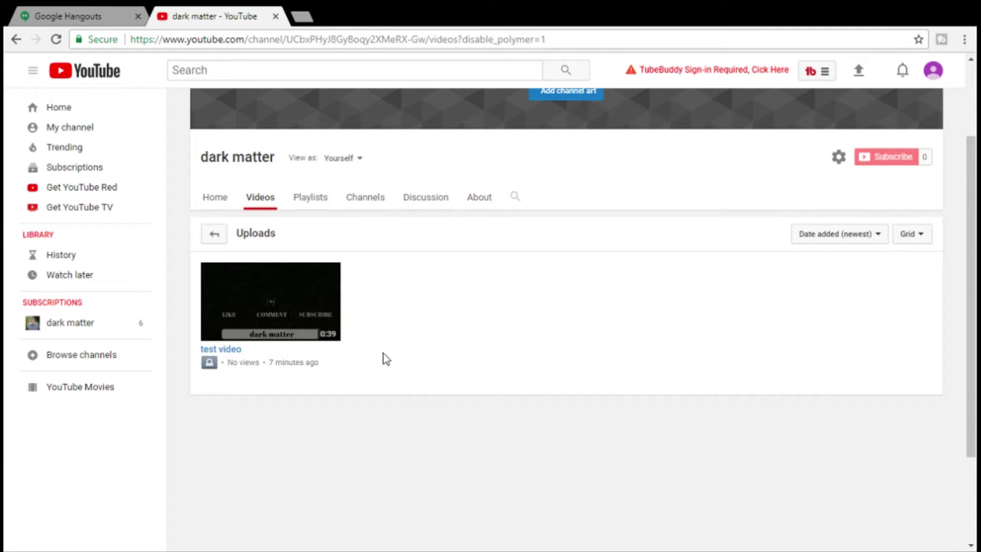
pyautogui.scroll(2, 383, 354)
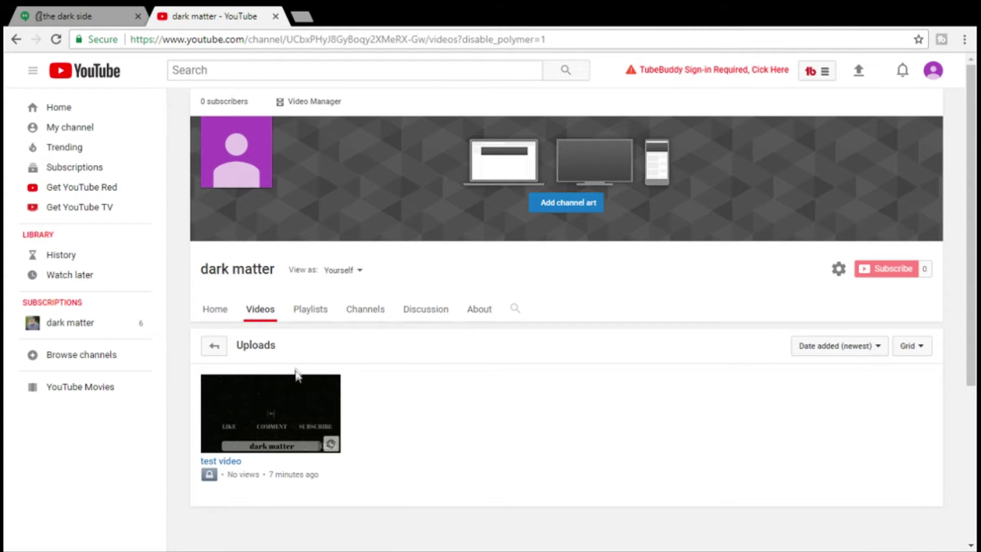
pyautogui.click(216, 314)
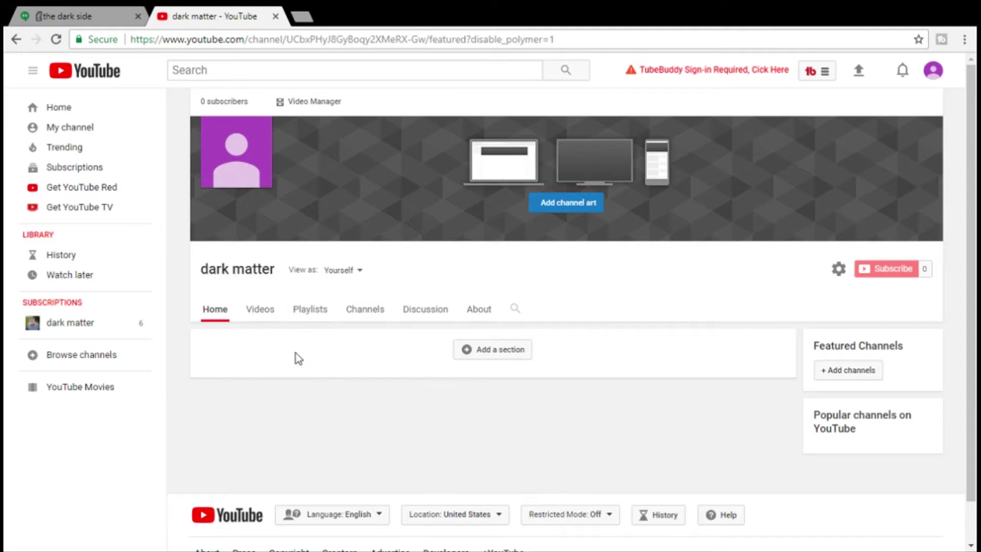
# - Set the black-and-white Darth Vader photo as the channel icon through the linked Brand Account, keeping the proposed crop
pyautogui.click(263, 128)
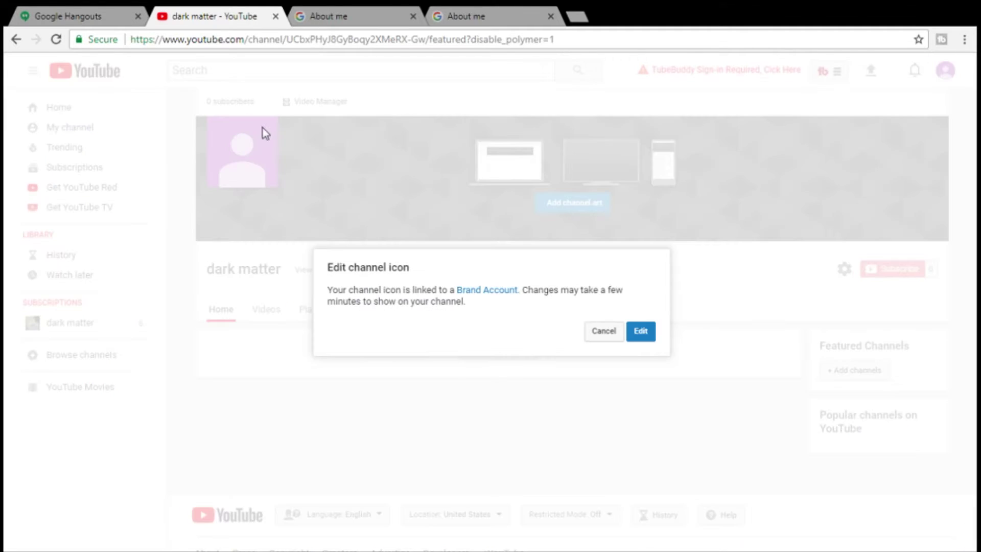
pyautogui.click(642, 336)
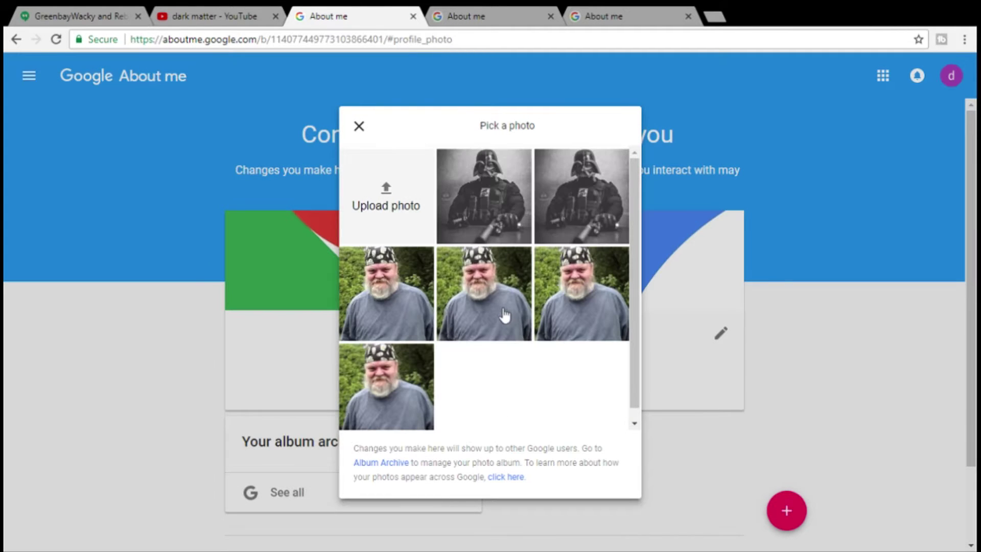
pyautogui.click(486, 201)
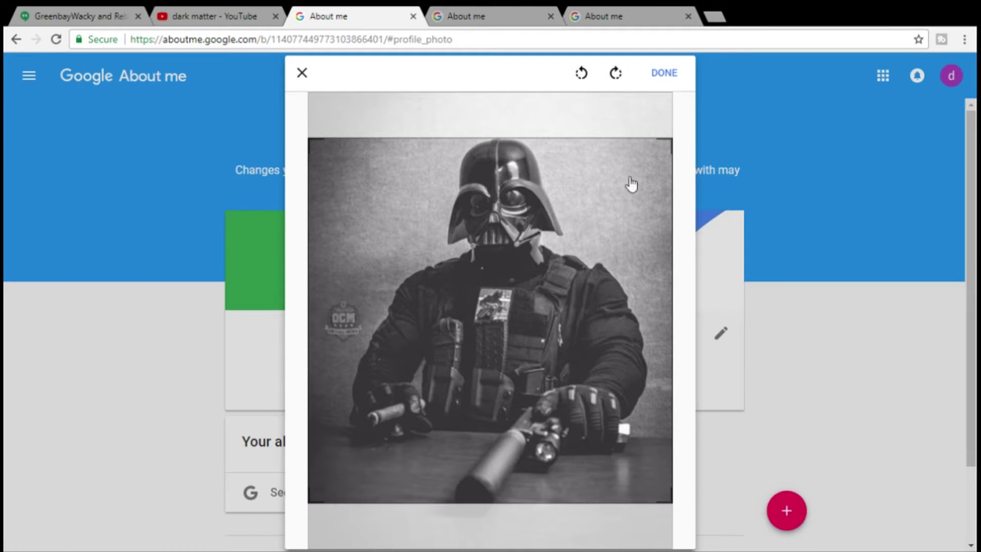
pyautogui.click(662, 78)
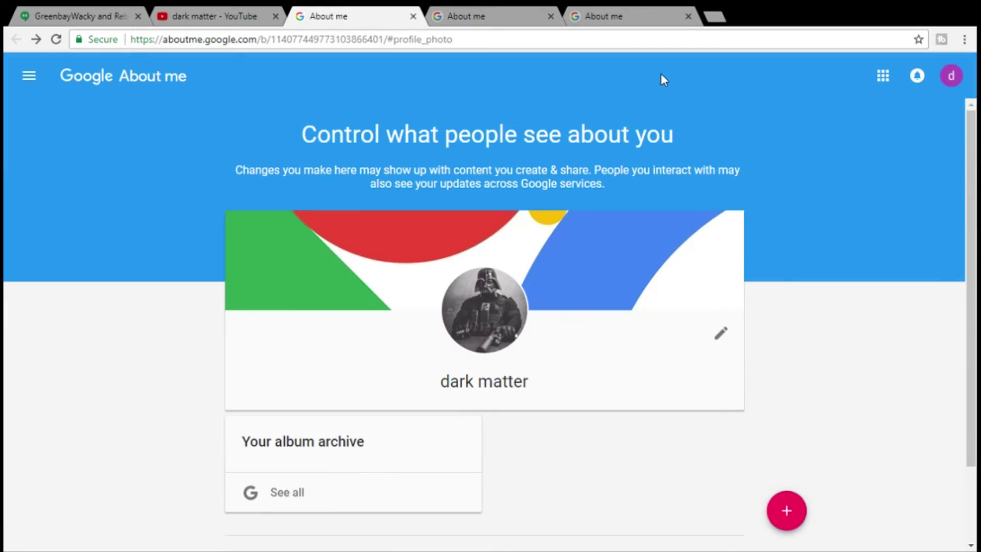
# - Close the two duplicate About me pages and return to the dark matter channel page
pyautogui.click(551, 15)
pyautogui.click(551, 15)
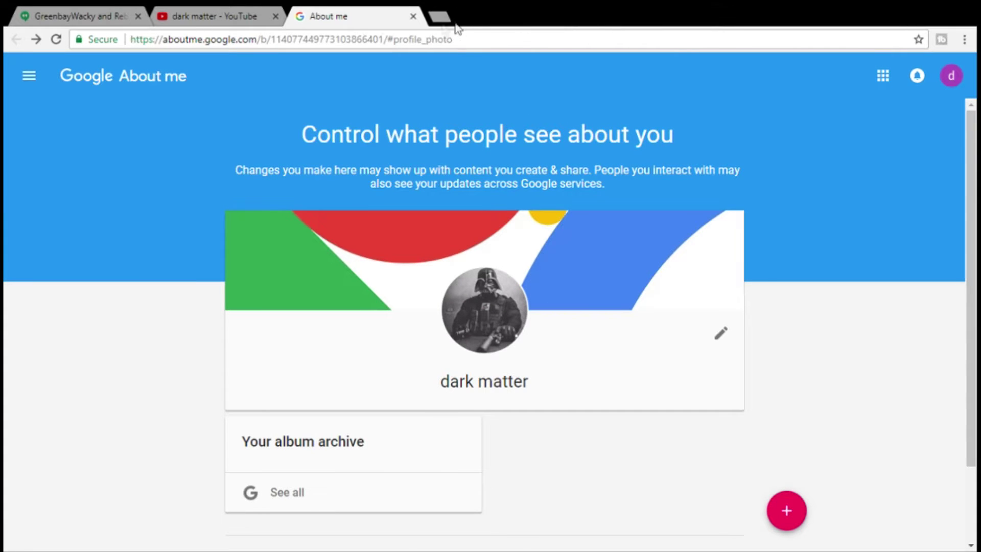
pyautogui.click(214, 16)
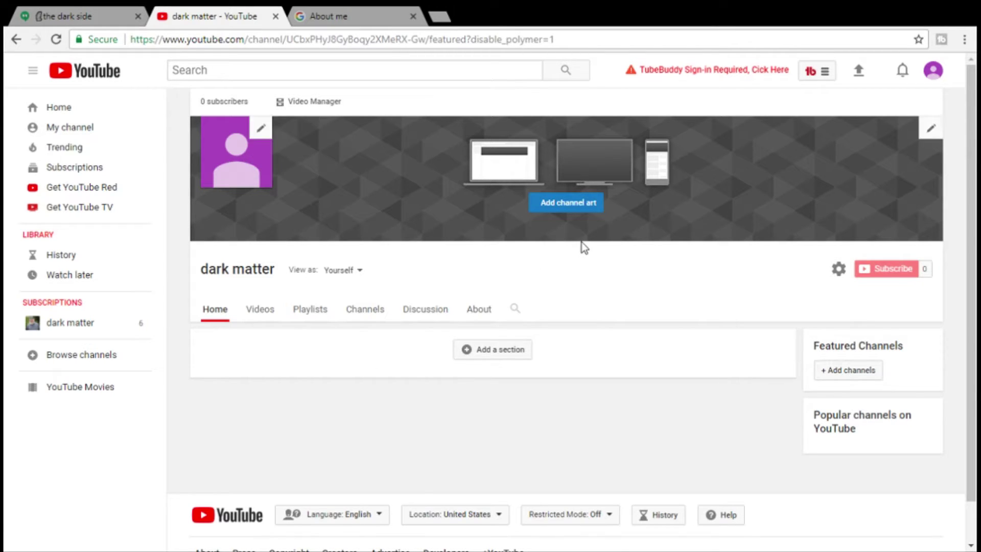
# - Add channel art by choosing the night city skyline photo from the gallery
pyautogui.click(585, 207)
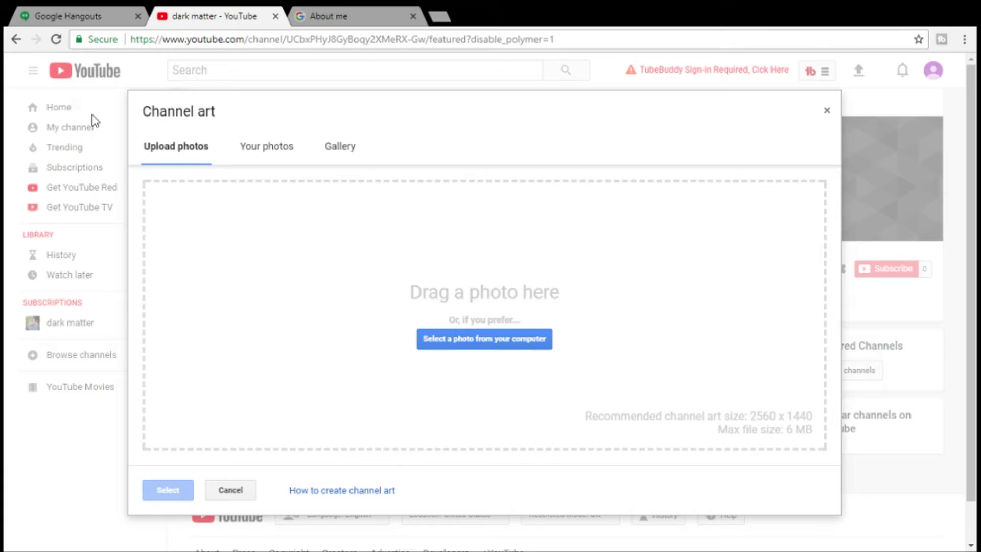
pyautogui.click(344, 149)
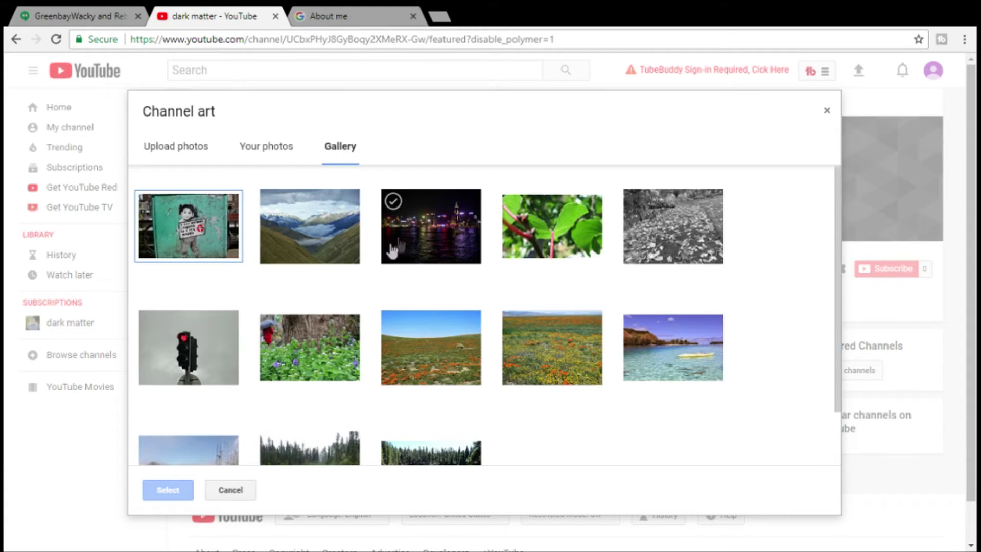
pyautogui.scroll(-2, 386, 254)
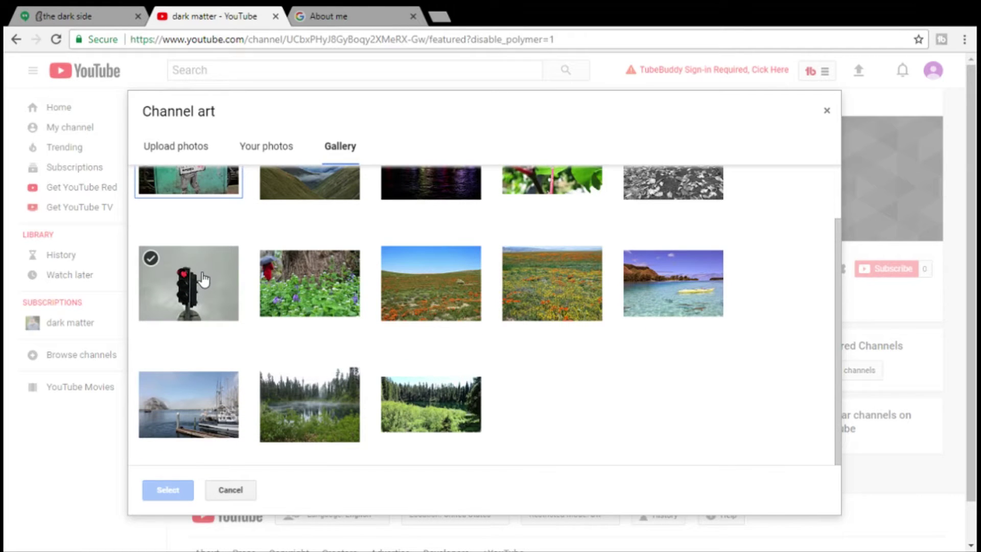
pyautogui.scroll(2, 219, 284)
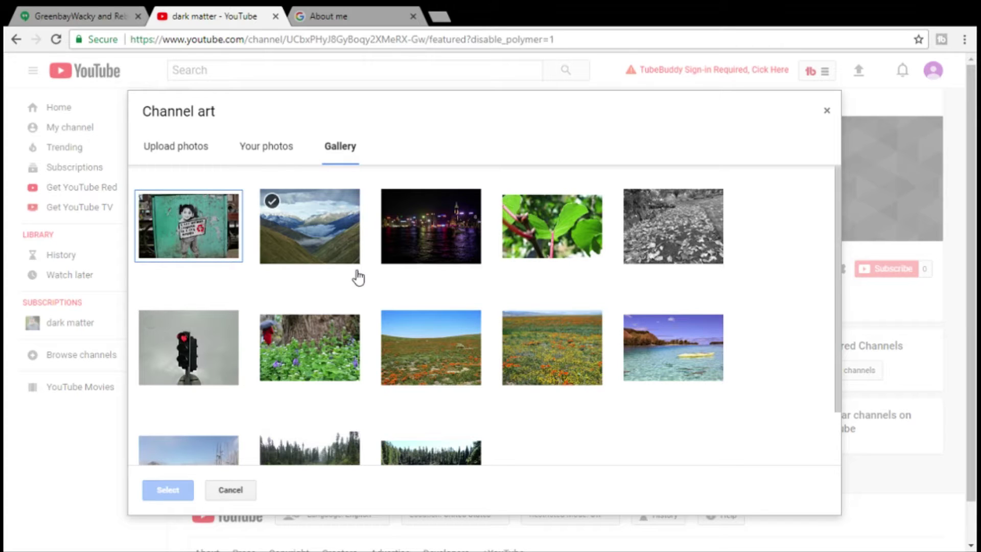
pyautogui.click(426, 232)
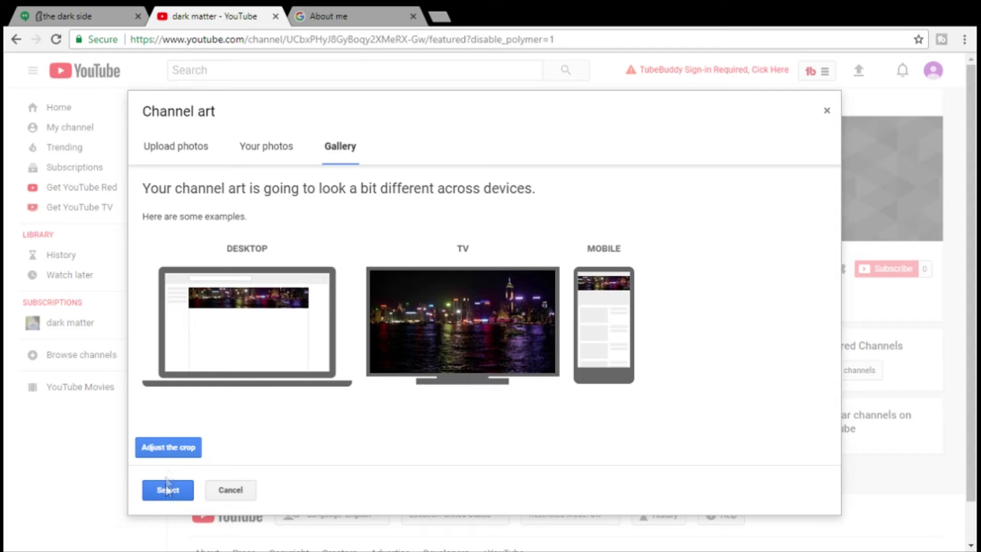
# - Adjust the skyline photo's crop to full width with the lit buildings in the banner area, and apply it as channel art
pyautogui.click(173, 443)
pyautogui.moveTo(468, 338); pyautogui.dragTo(442, 277)
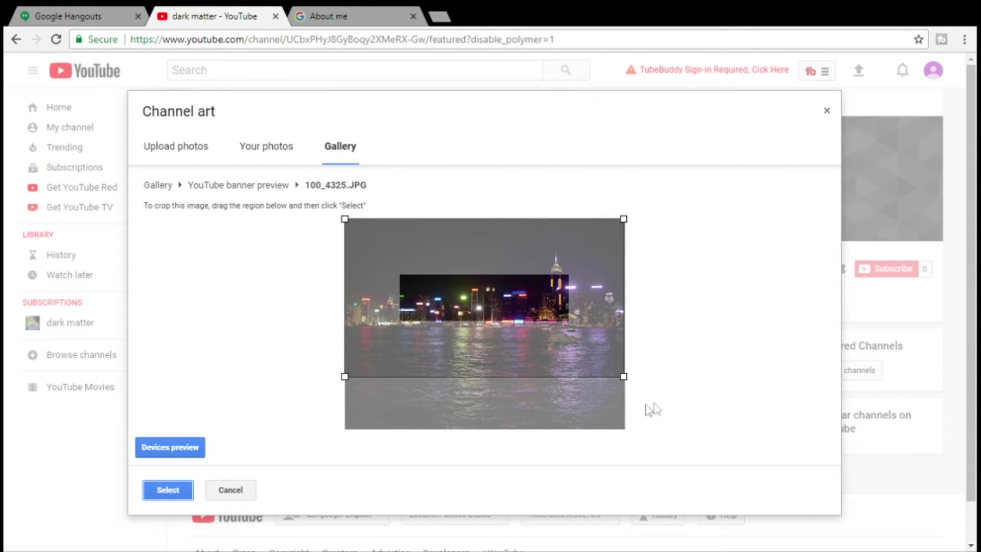
pyautogui.moveTo(611, 371); pyautogui.dragTo(680, 446)
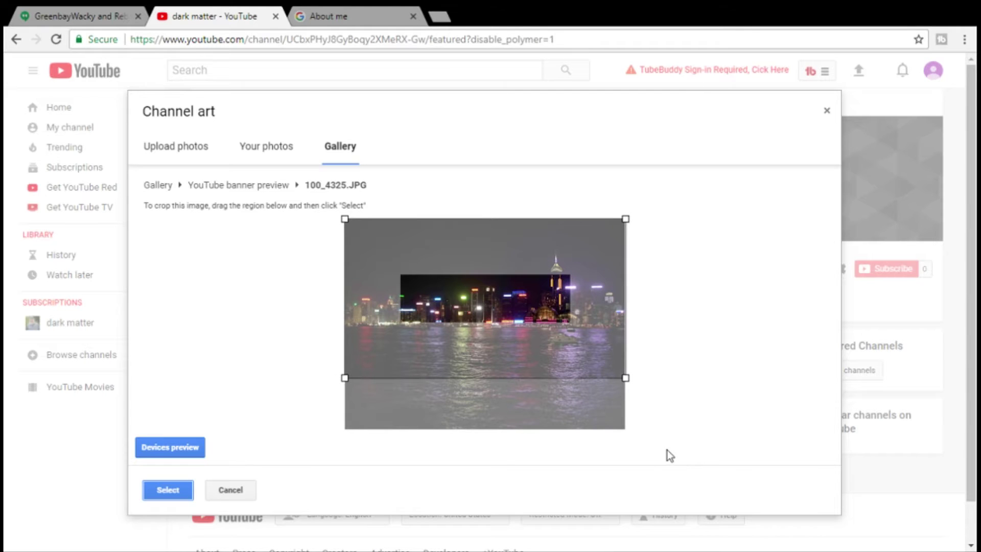
pyautogui.moveTo(549, 283)
pyautogui.mouseDown()
pyautogui.moveTo(552, 321)
pyautogui.moveTo(549, 284)
pyautogui.moveTo(547, 310)
pyautogui.moveTo(547, 293)
pyautogui.mouseUp()
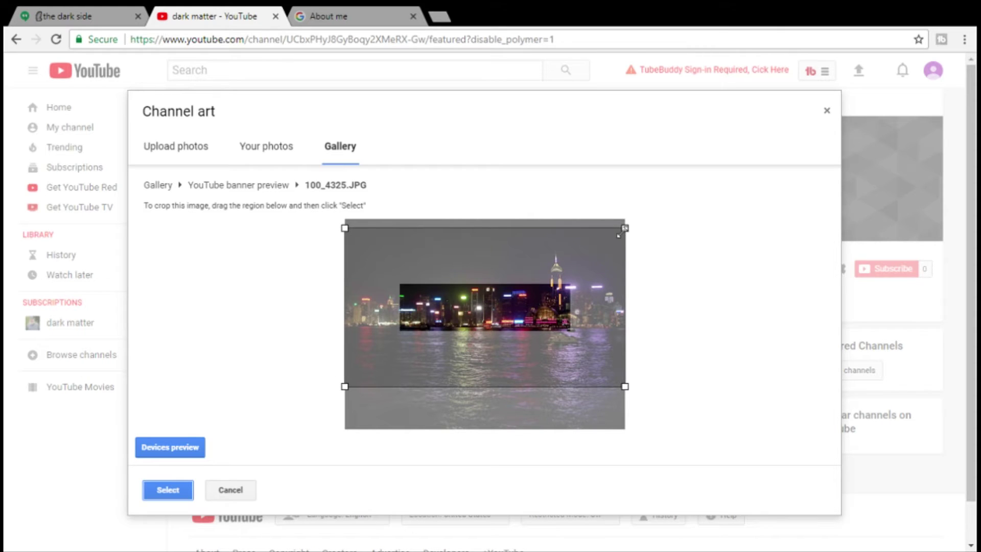
pyautogui.moveTo(603, 253)
pyautogui.mouseDown()
pyautogui.moveTo(600, 243)
pyautogui.moveTo(605, 298)
pyautogui.moveTo(608, 255)
pyautogui.mouseUp()
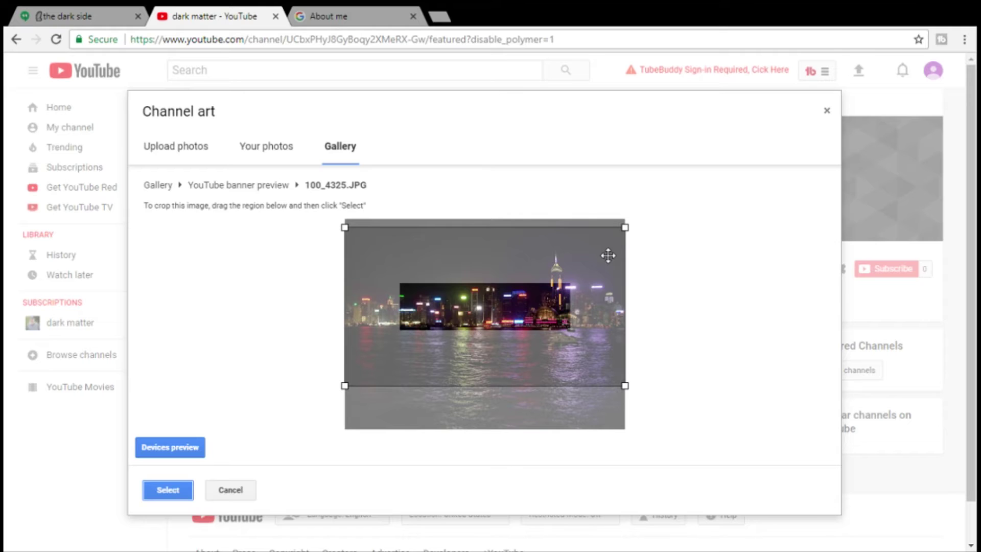
pyautogui.click(162, 493)
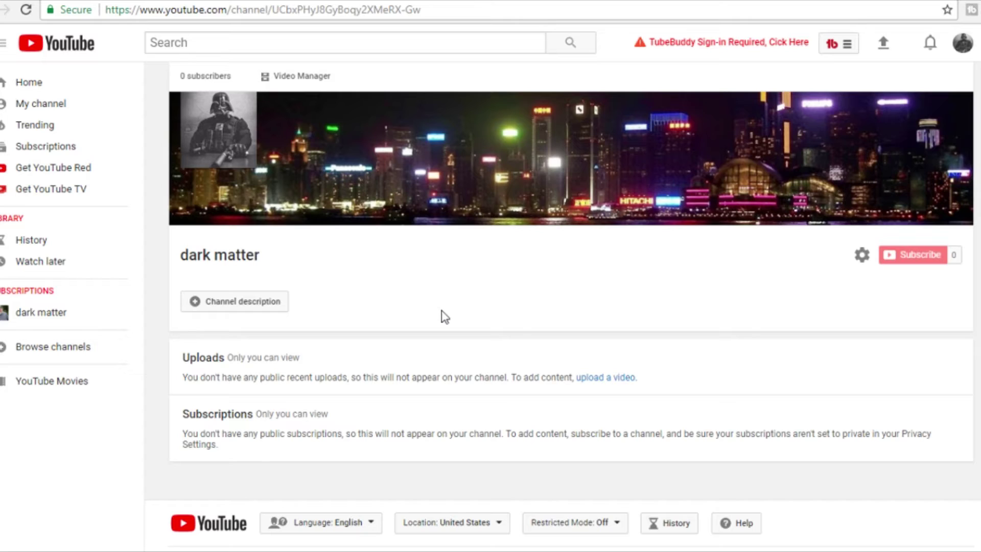
pyautogui.moveTo(222, 155)
pyautogui.moveTo(536, 213)
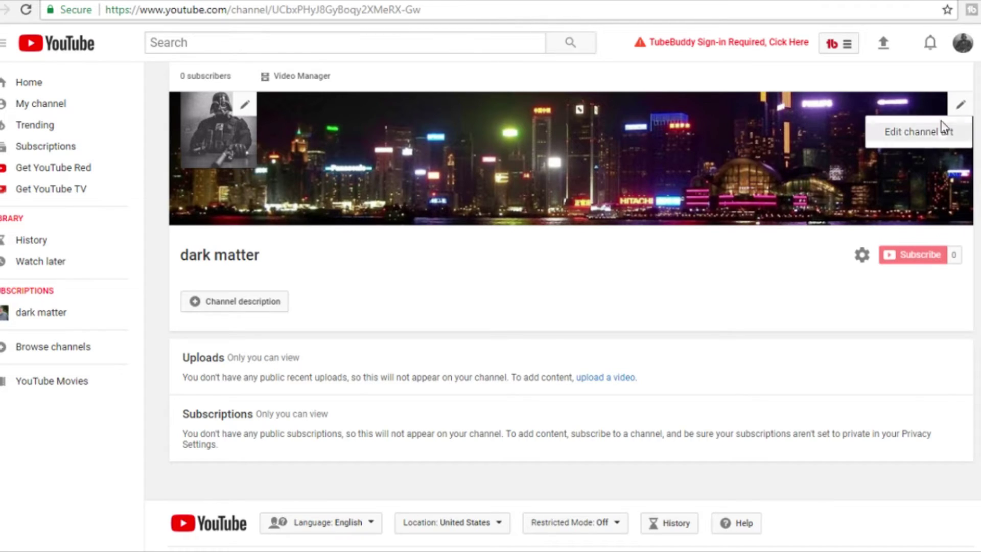
pyautogui.click(918, 132)
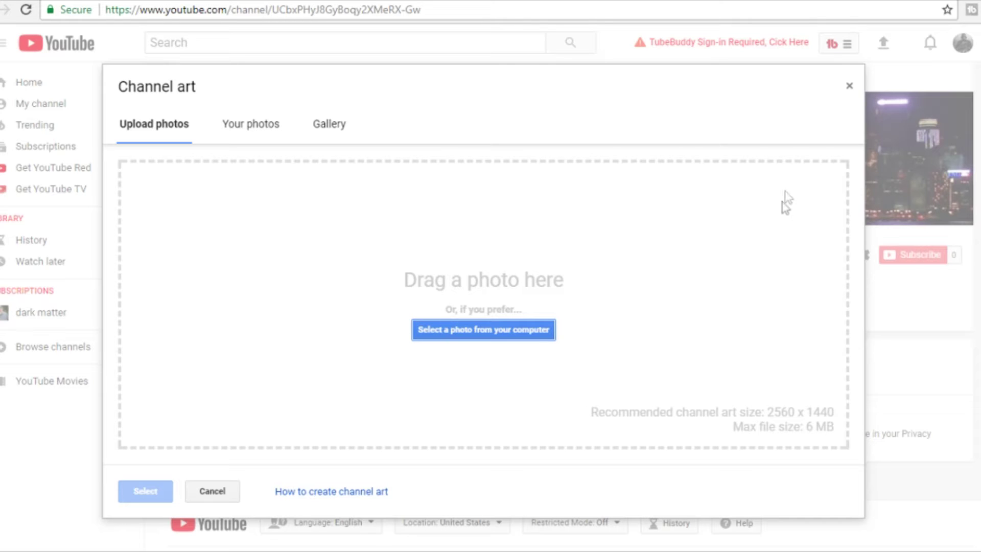
pyautogui.click(849, 86)
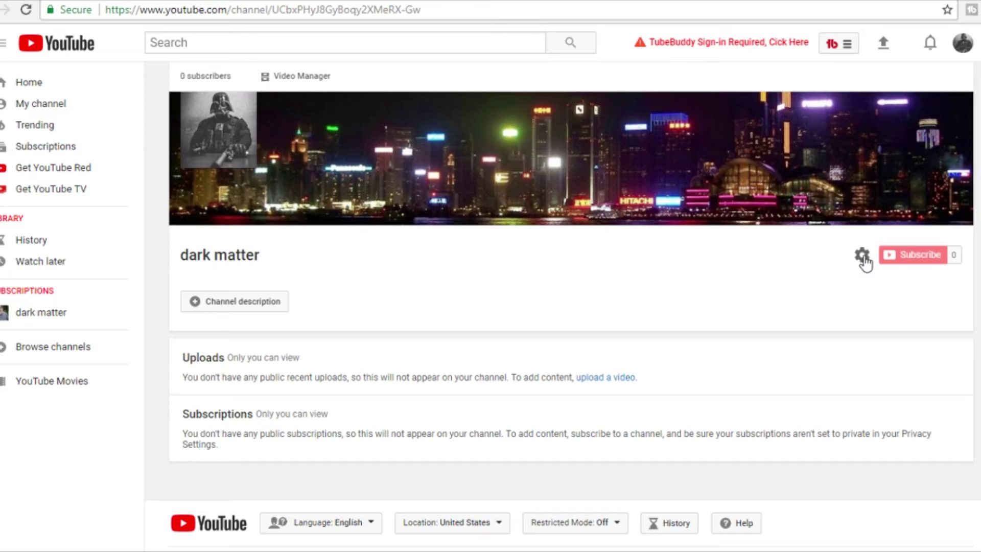
# - Enable "Customize the layout of your channel" in the channel settings and save
pyautogui.click(636, 207)
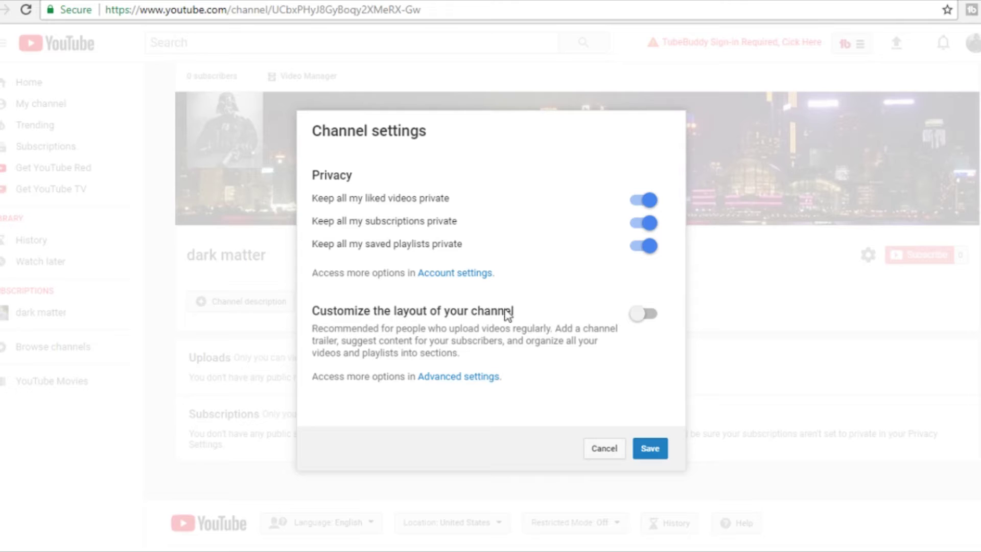
pyautogui.click(642, 315)
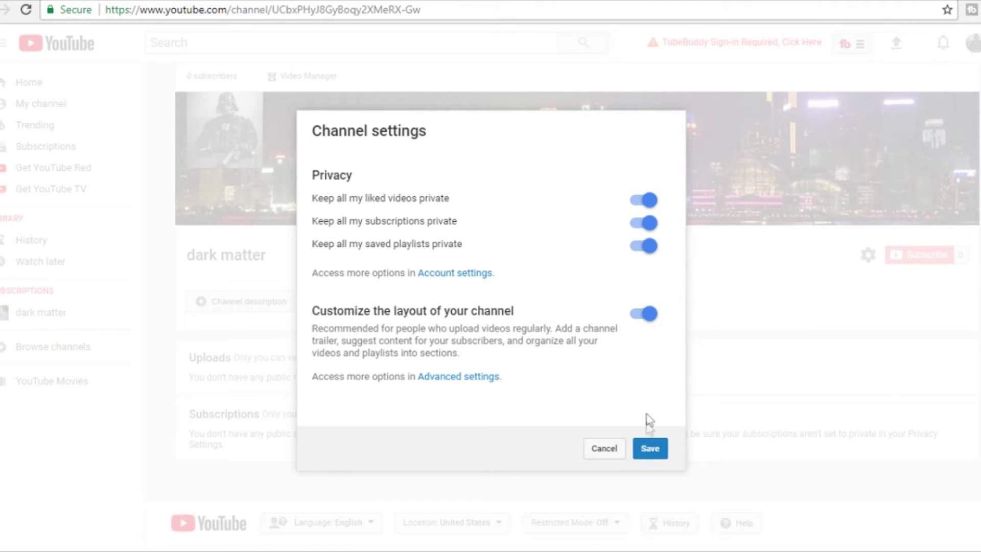
pyautogui.click(649, 450)
pyautogui.scroll(-1, 650, 439)
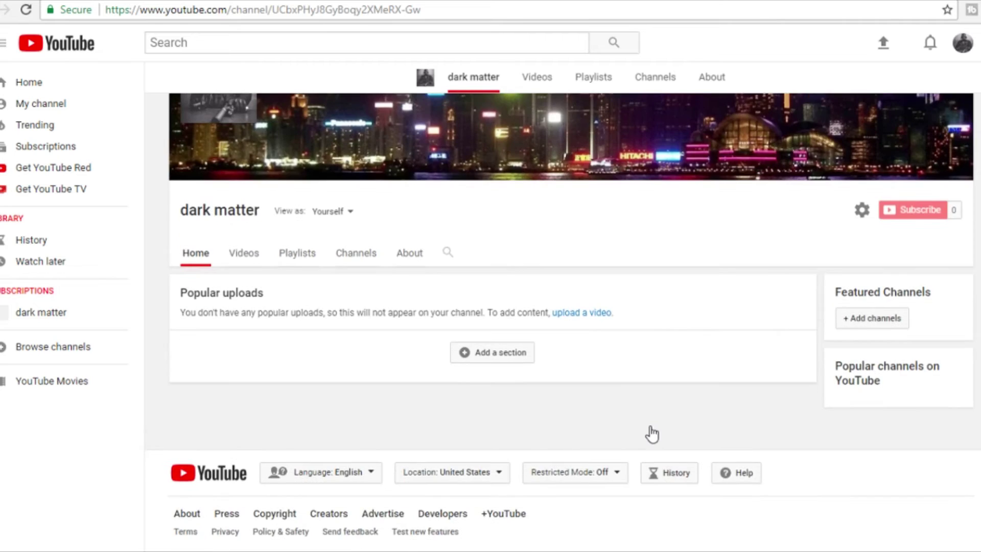
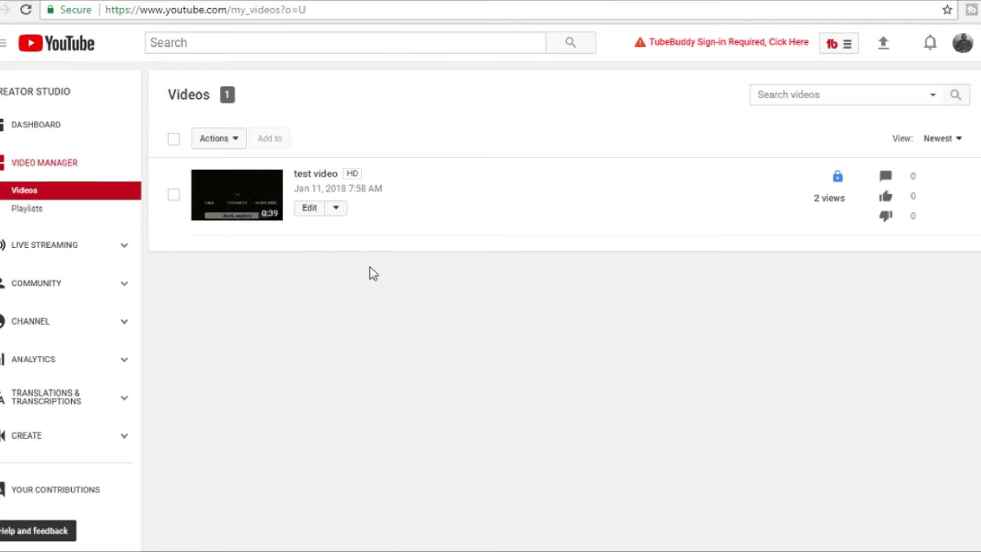
# - Open "test video" for editing from the Video Manager and set its visibility to Public
pyautogui.click(308, 209)
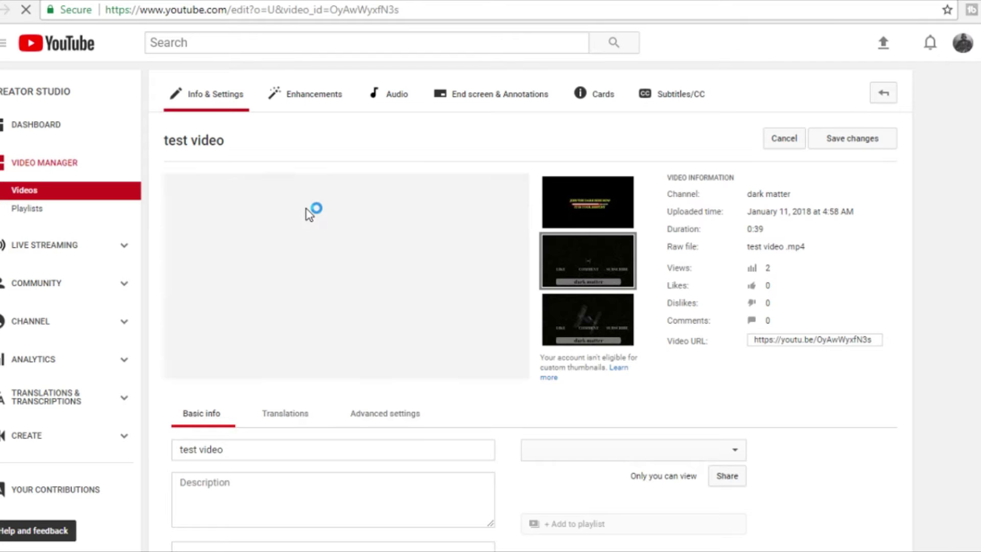
pyautogui.scroll(-4, 308, 212)
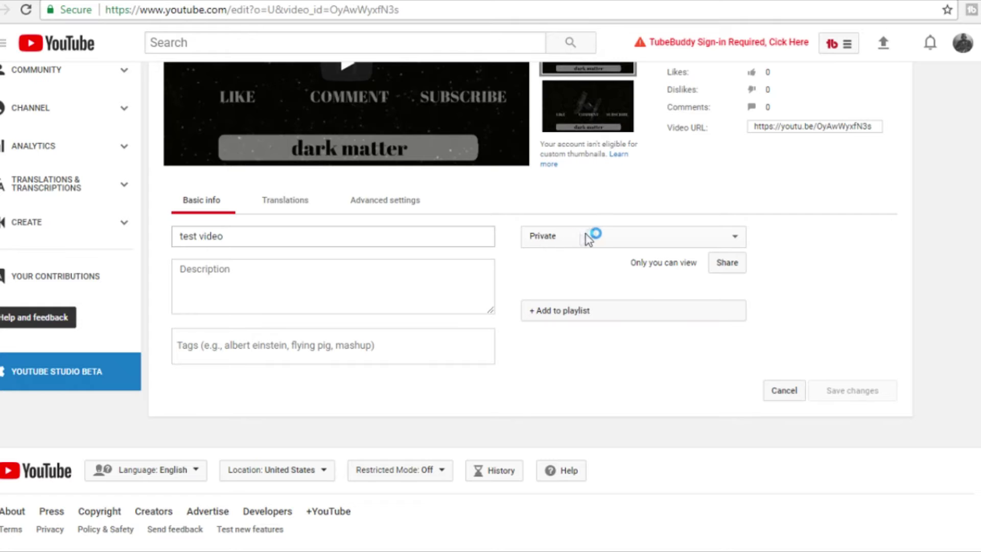
pyautogui.scroll(3, 559, 221)
pyautogui.scroll(-3, 587, 270)
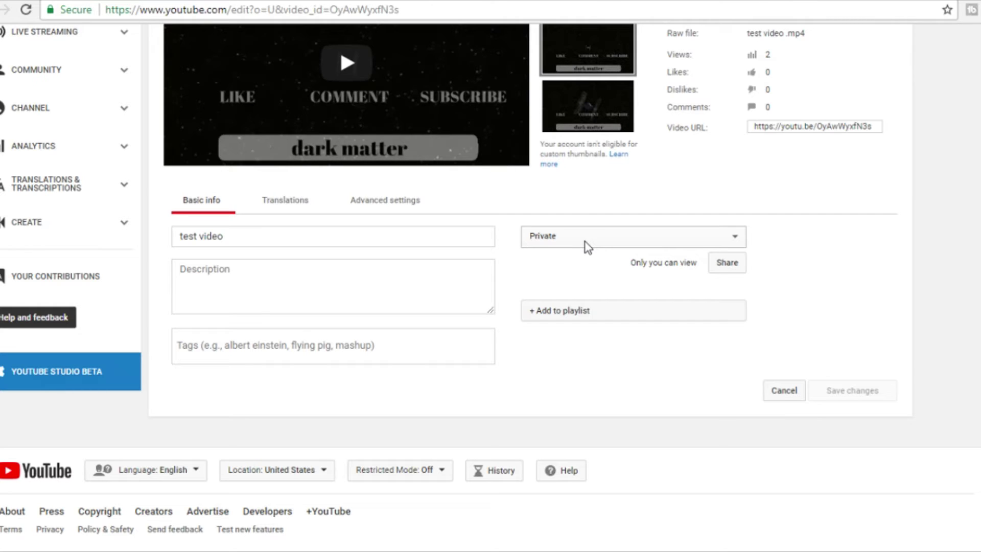
pyautogui.click(627, 240)
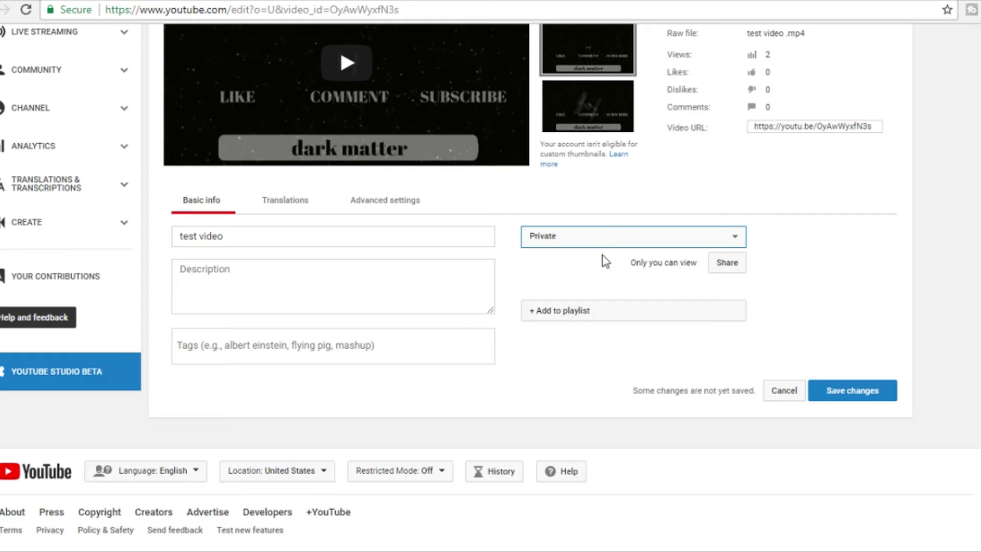
pyautogui.press('Up')
pyautogui.press('Up')
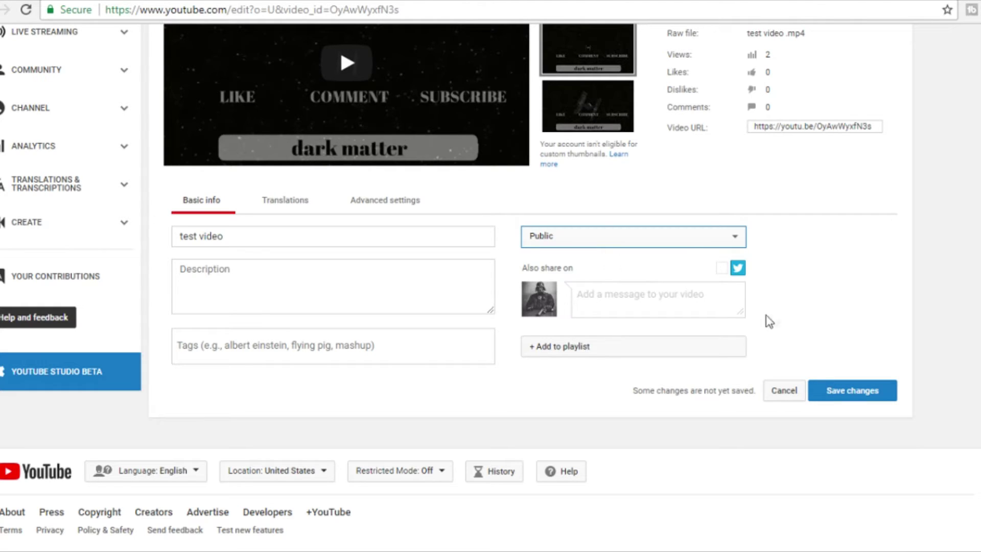
# - Save the changes made to the test video's details
pyautogui.click(190, 238)
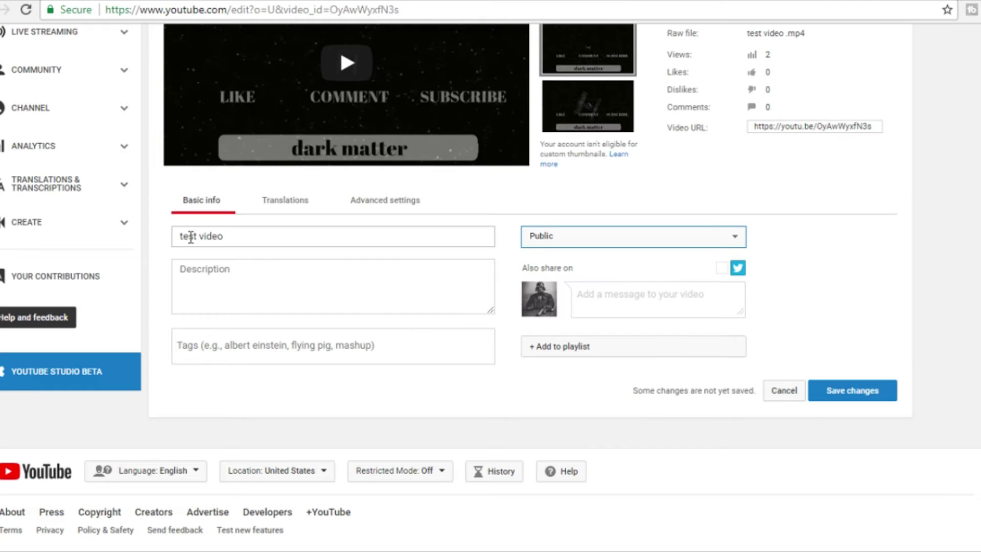
pyautogui.click(266, 278)
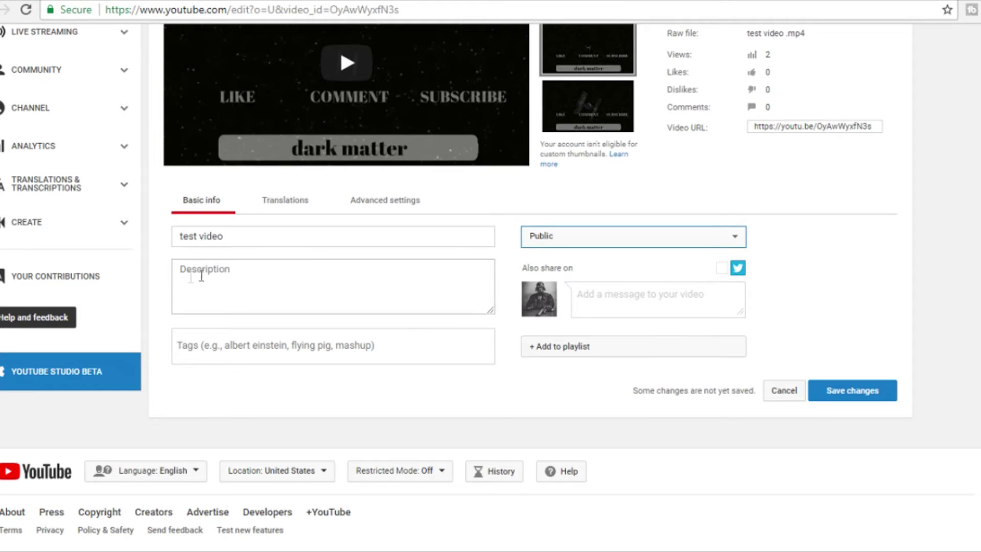
pyautogui.click(220, 345)
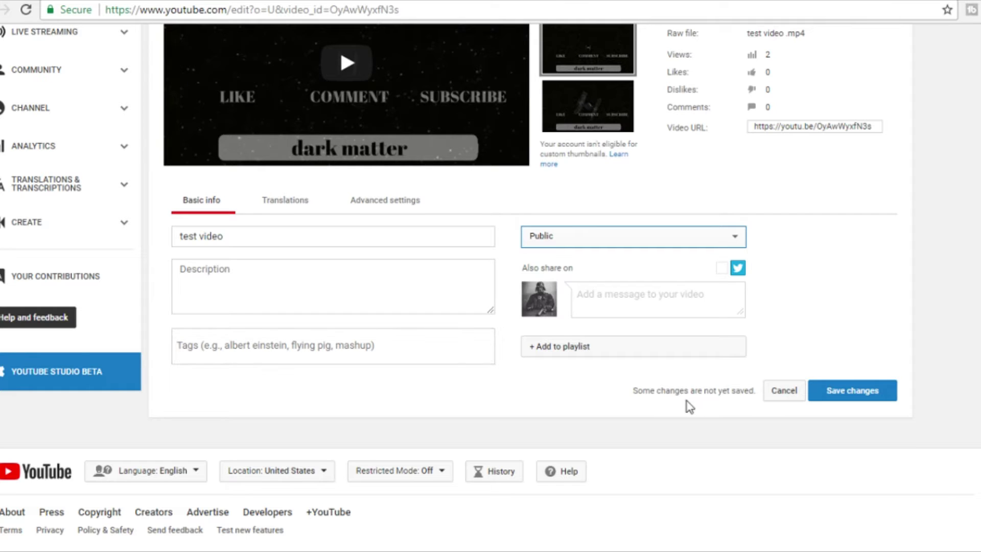
pyautogui.click(844, 393)
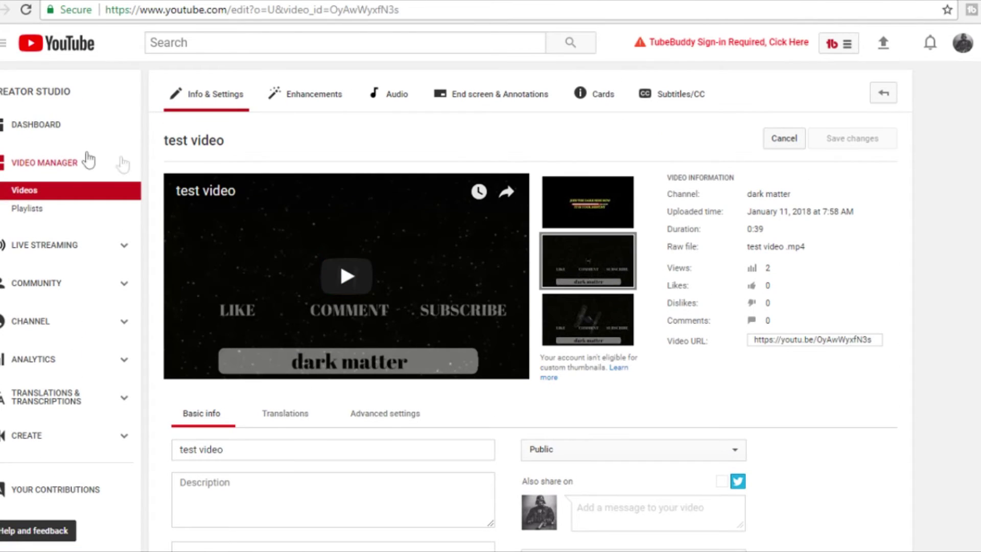
# - Open the dark matter channel page from the Creator Studio dashboard and look over its home page sections
pyautogui.click(47, 123)
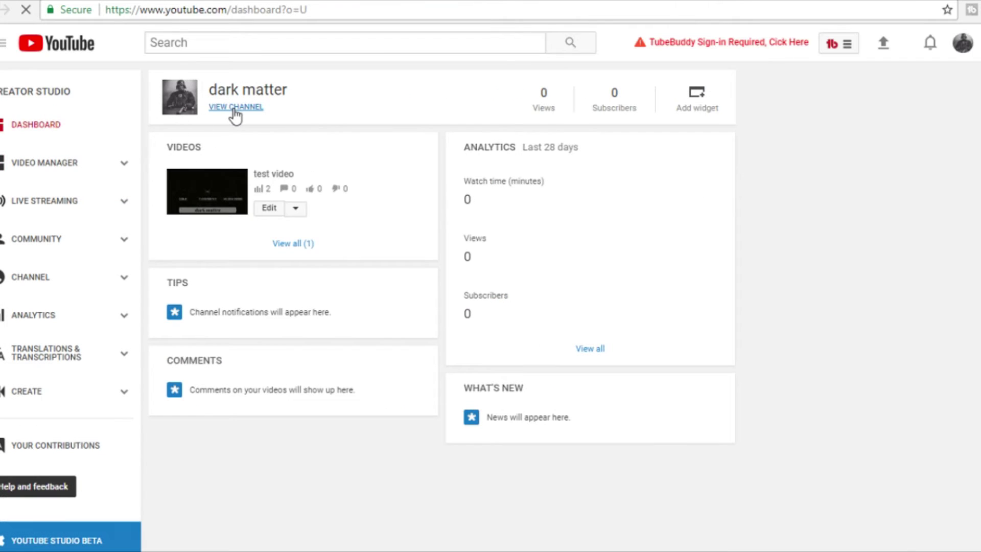
pyautogui.click(234, 108)
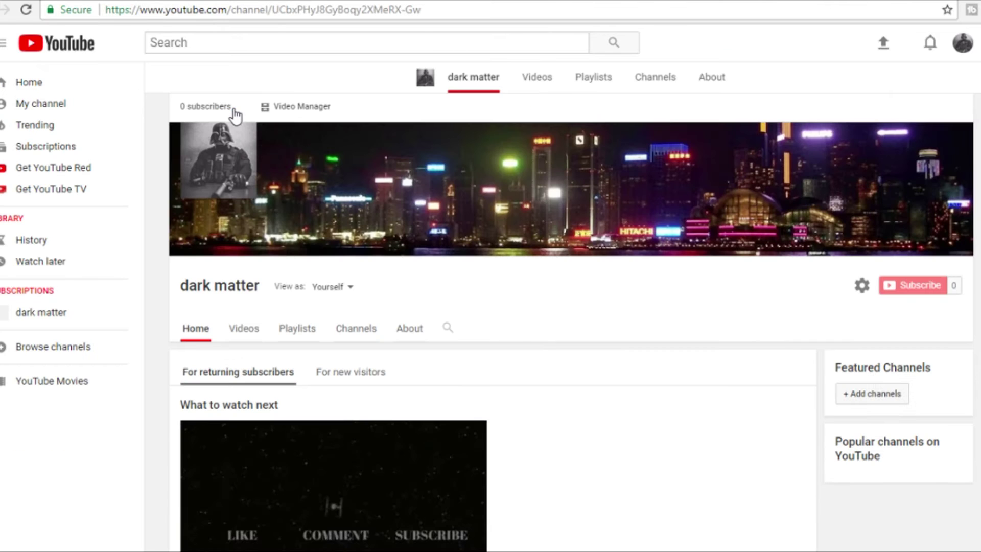
pyautogui.scroll(-4, 302, 202)
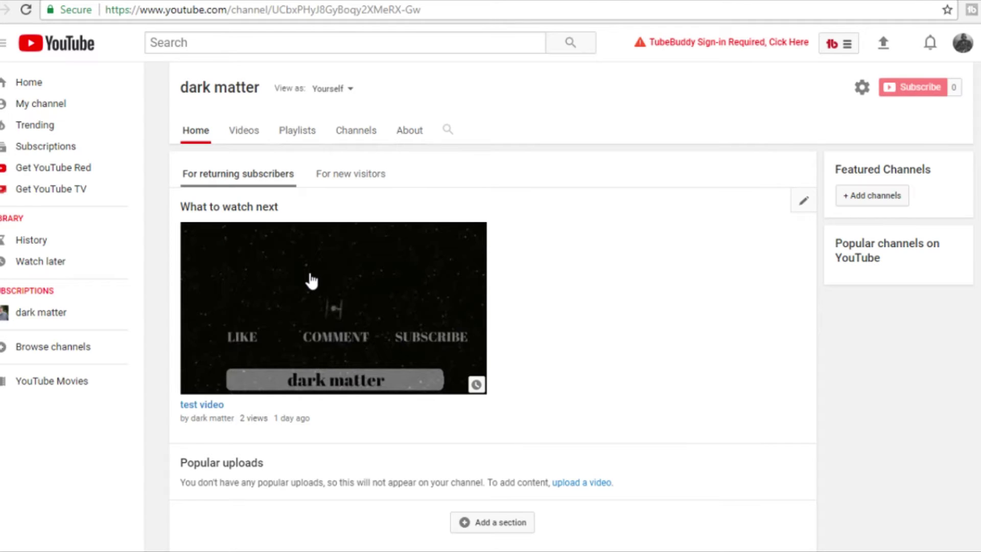
pyautogui.scroll(-3, 580, 271)
pyautogui.scroll(1, 581, 270)
pyautogui.scroll(3, 581, 270)
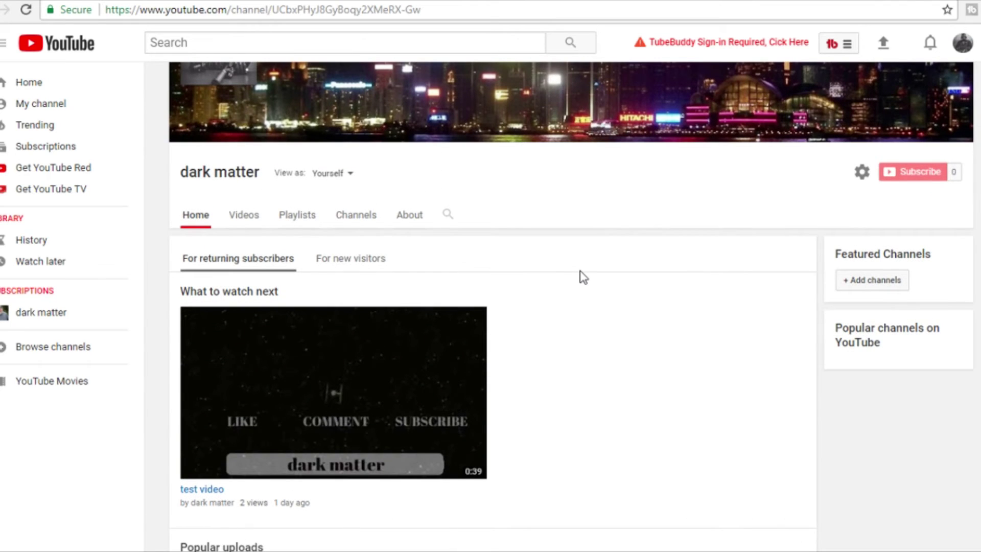
# - Add a section to the channel home page with Uploads as content in a horizontal row
pyautogui.scroll(-3, 580, 271)
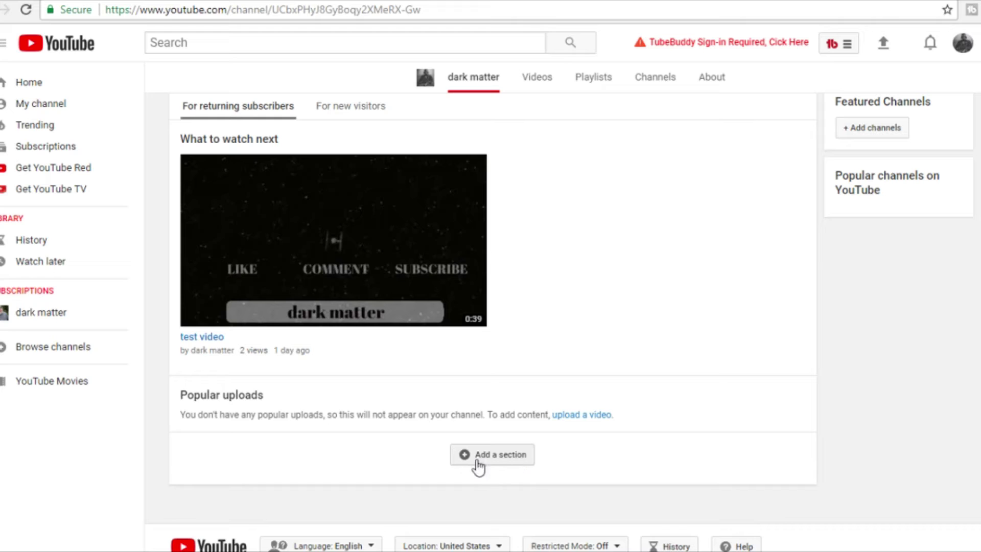
pyautogui.click(511, 458)
pyautogui.scroll(-1, 504, 456)
pyautogui.scroll(-1, 509, 463)
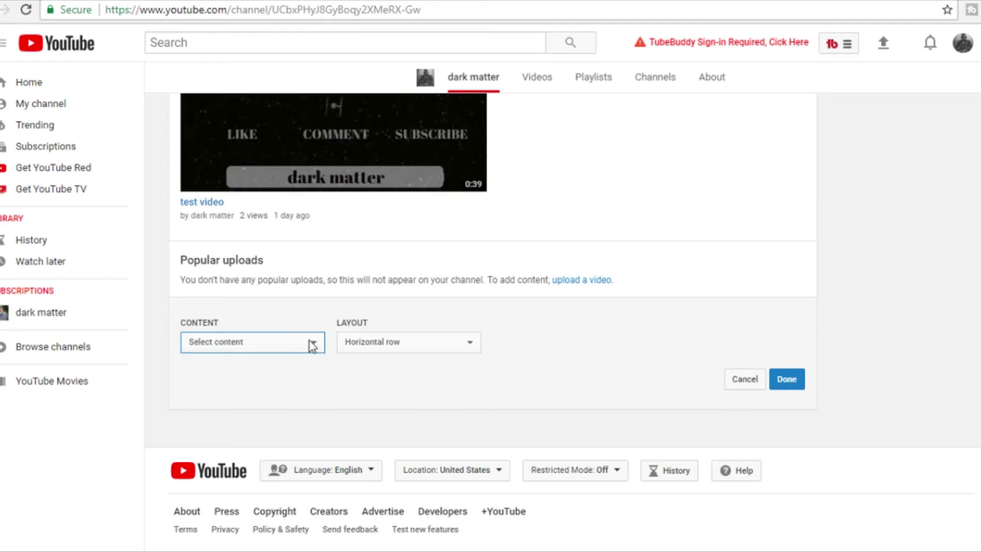
pyautogui.click(237, 121)
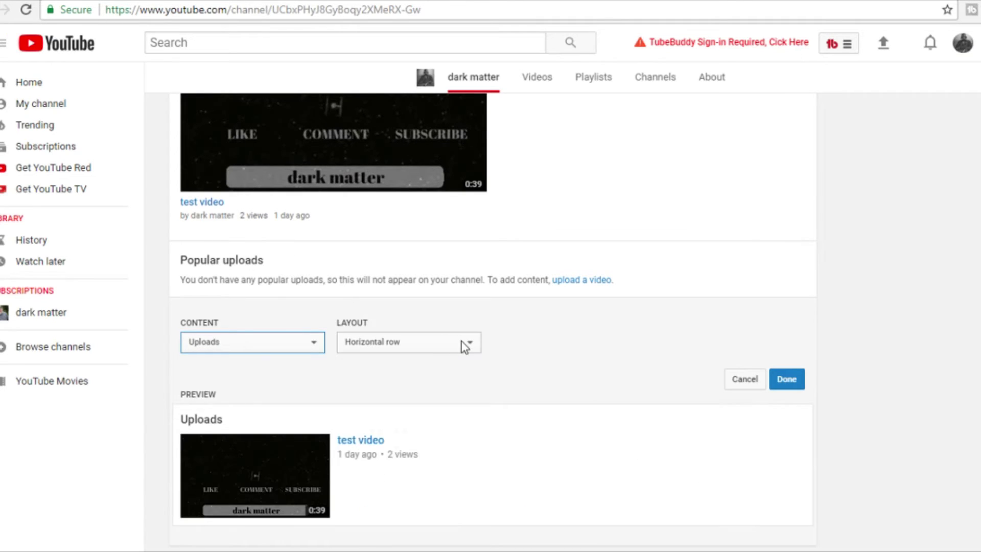
pyautogui.scroll(-1, 505, 357)
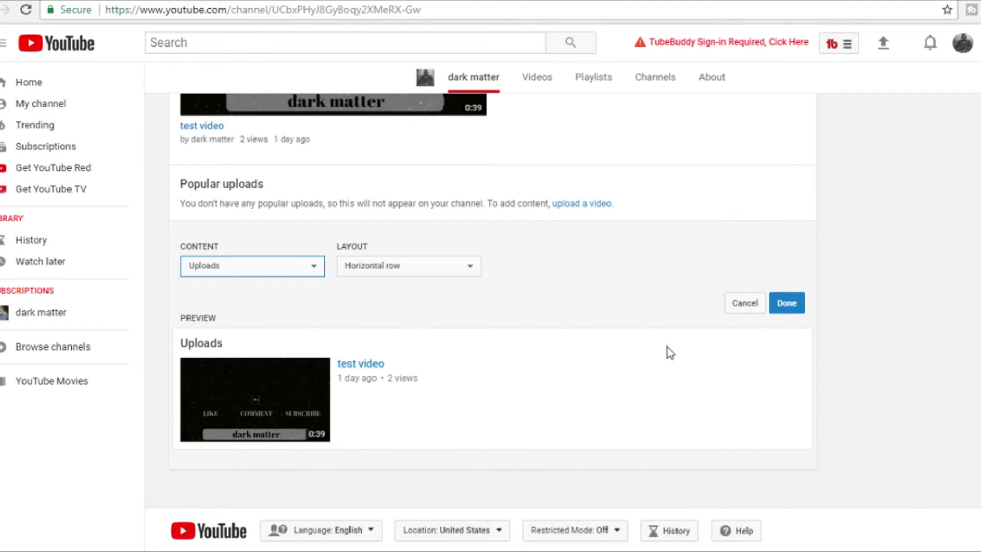
pyautogui.click(787, 303)
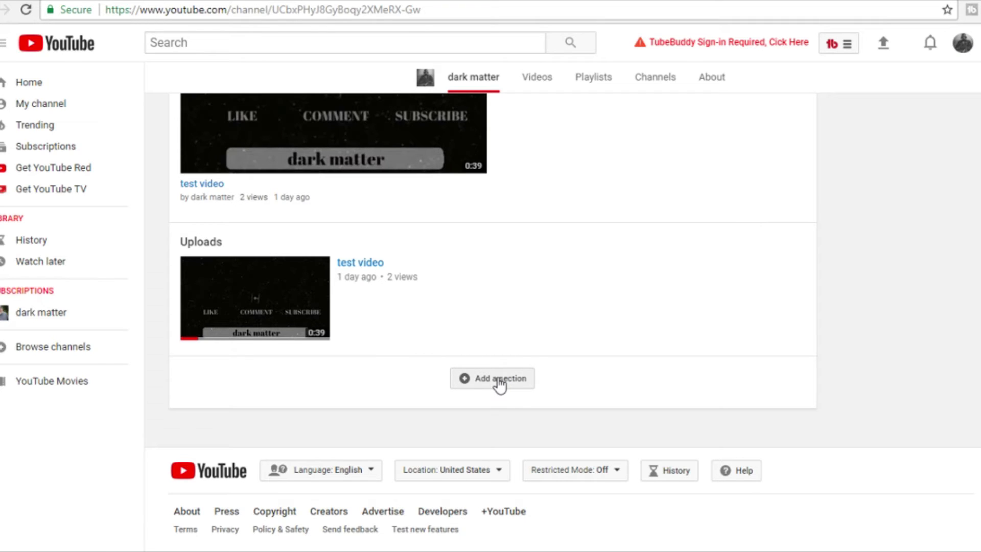
# - Add another channel section with Popular uploads as content in a horizontal row
pyautogui.click(499, 383)
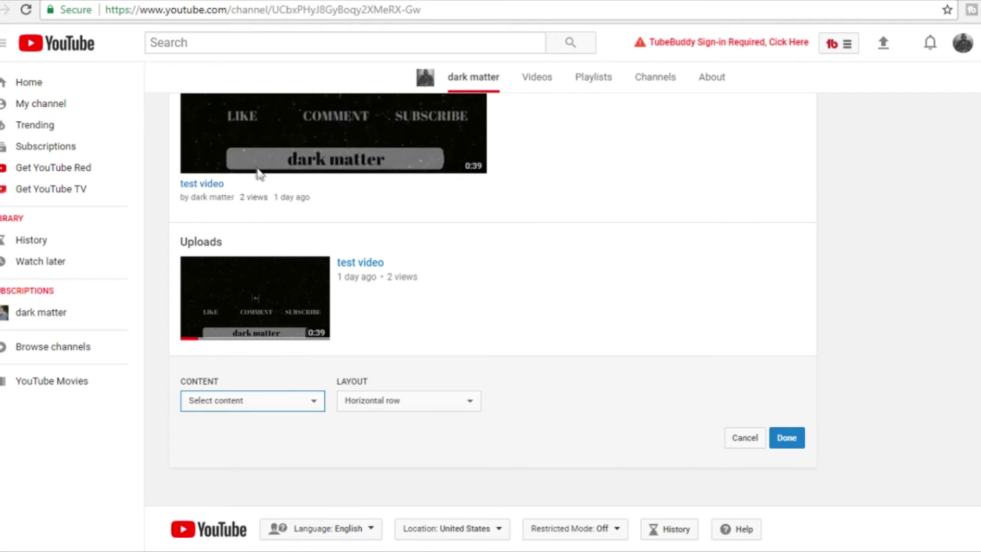
pyautogui.press('Down')
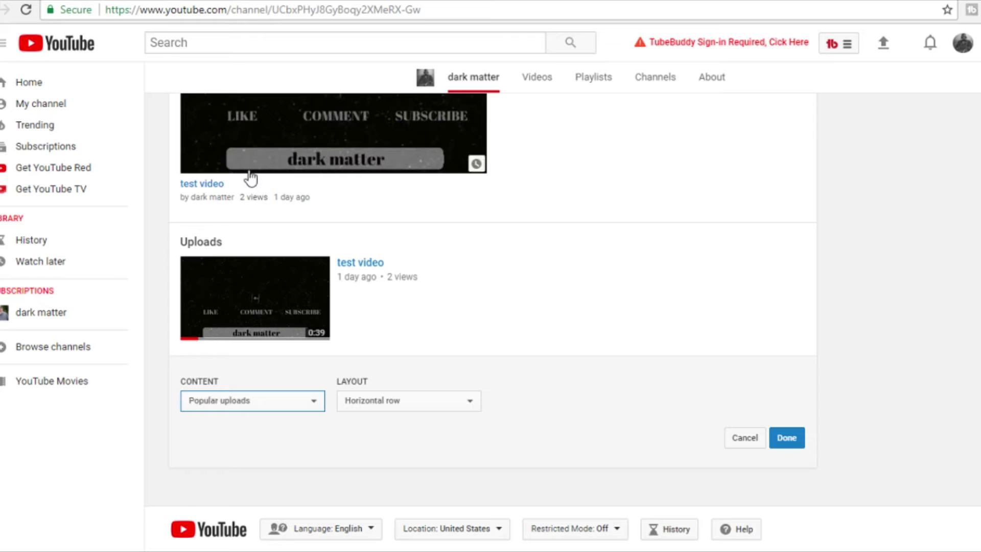
pyautogui.scroll(-4, 532, 352)
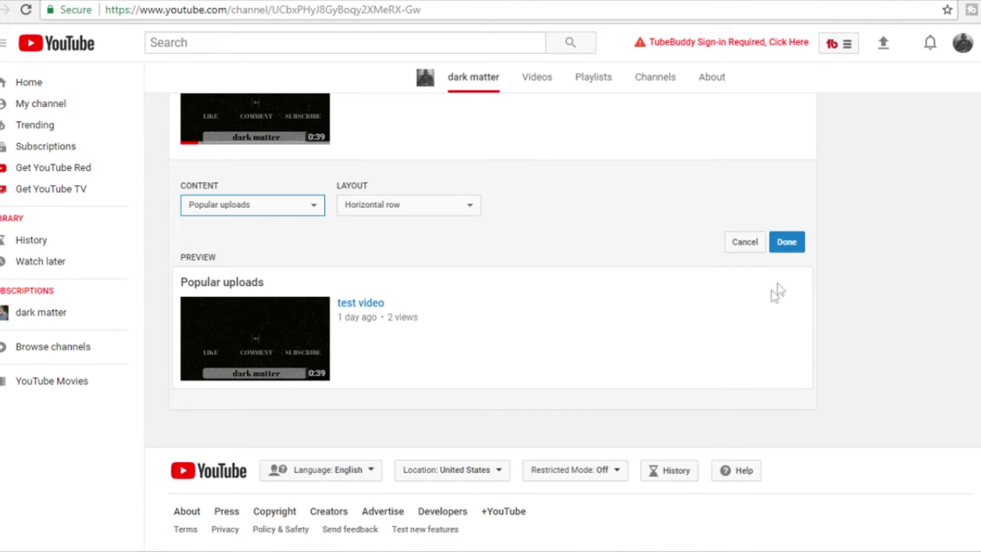
pyautogui.click(787, 243)
pyautogui.click(787, 243)
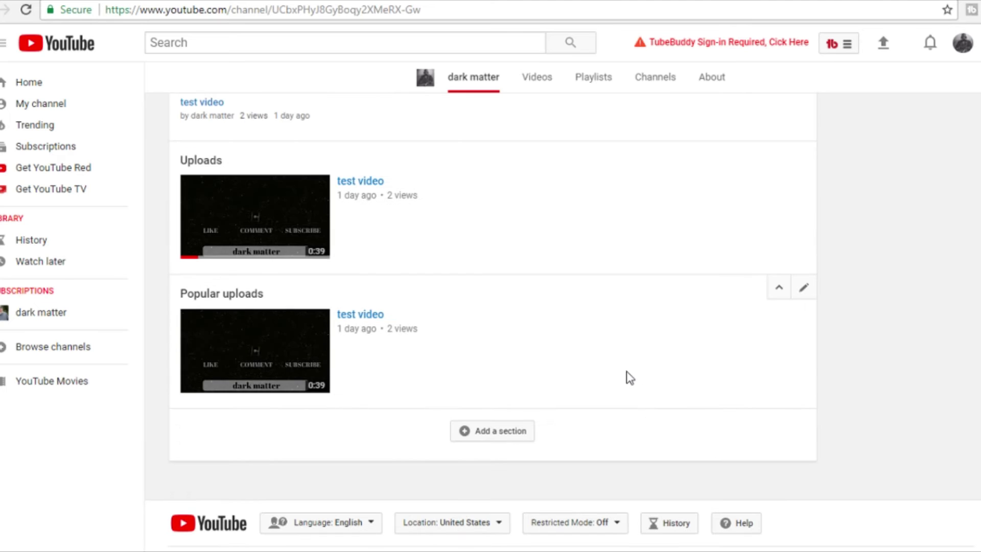
pyautogui.scroll(3, 625, 375)
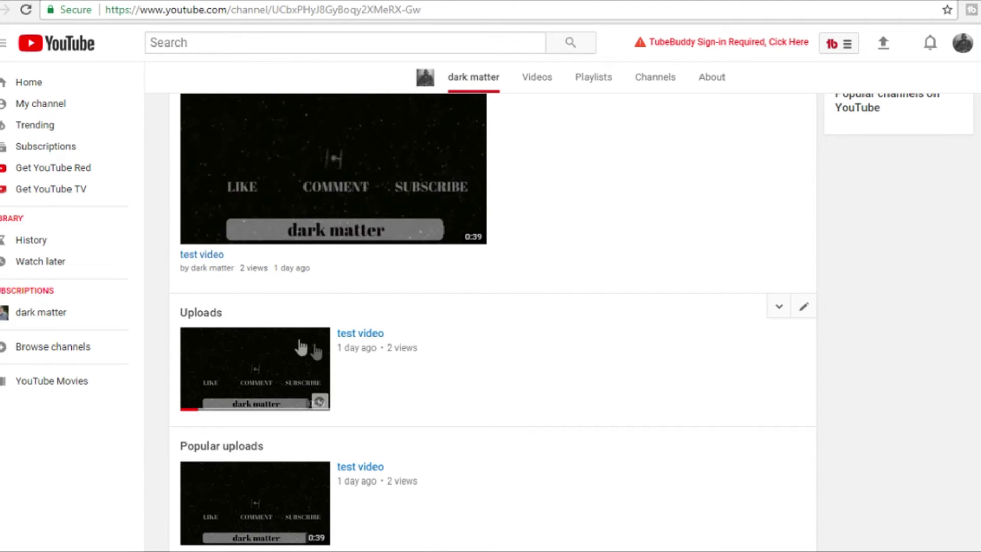
pyautogui.scroll(-4, 429, 381)
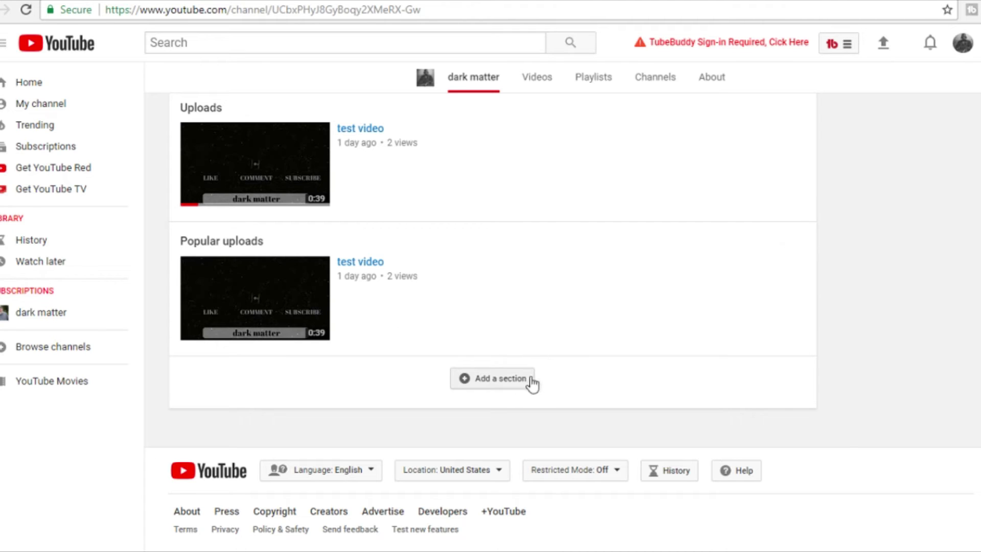
pyautogui.click(488, 380)
pyautogui.scroll(-1, 490, 383)
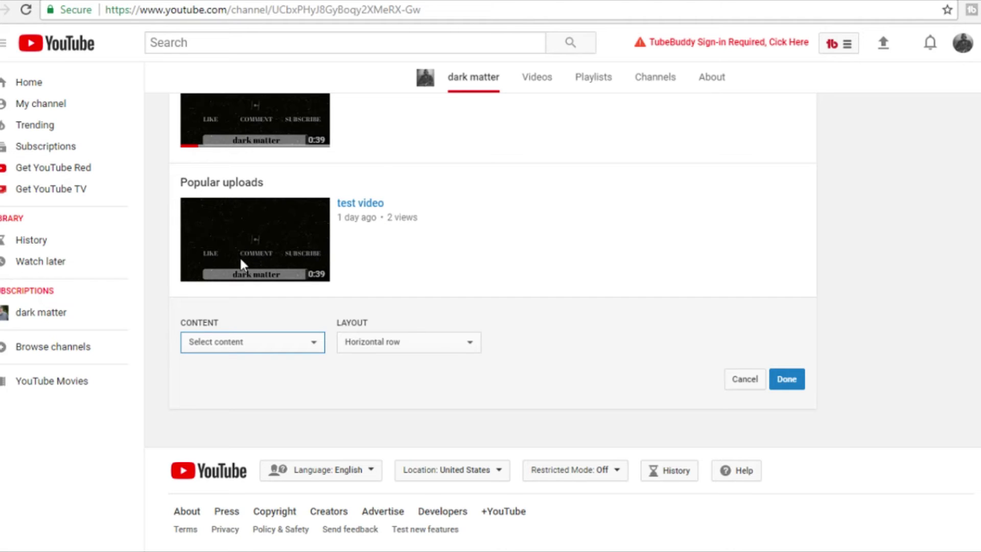
pyautogui.click(246, 220)
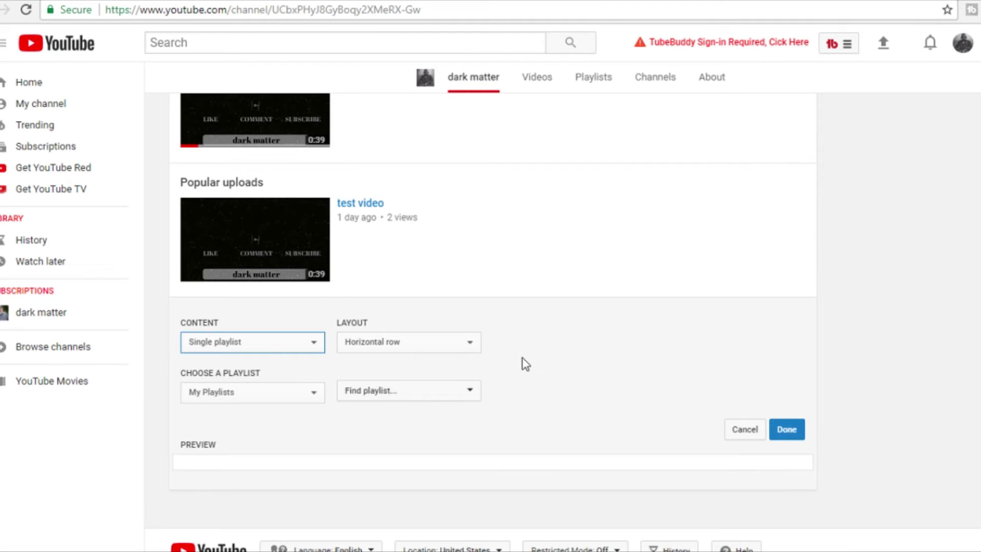
pyautogui.click(470, 392)
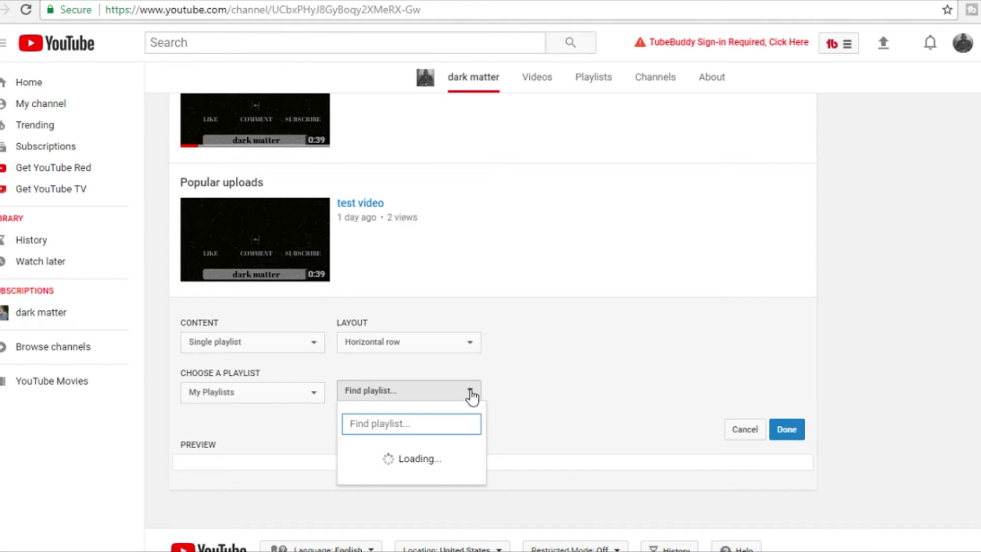
pyautogui.click(514, 419)
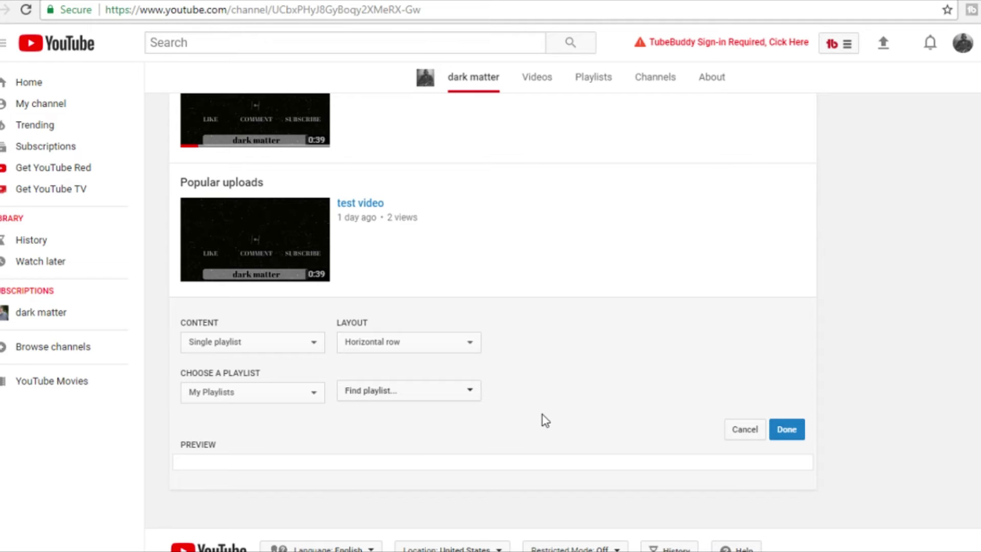
pyautogui.click(744, 429)
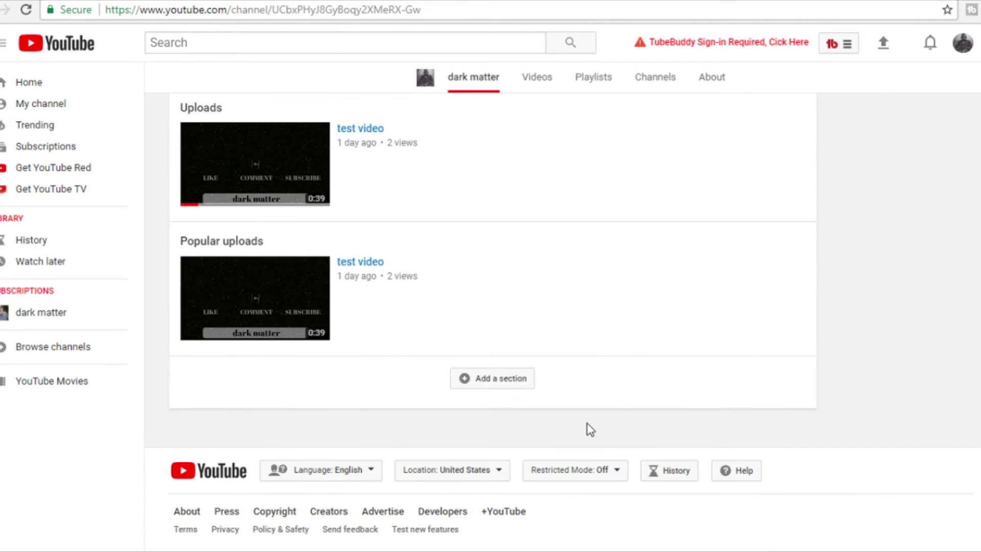
# - Return to Creator Studio and open the Playlists page of the Video Manager
pyautogui.scroll(4, 590, 429)
pyautogui.scroll(5, 590, 429)
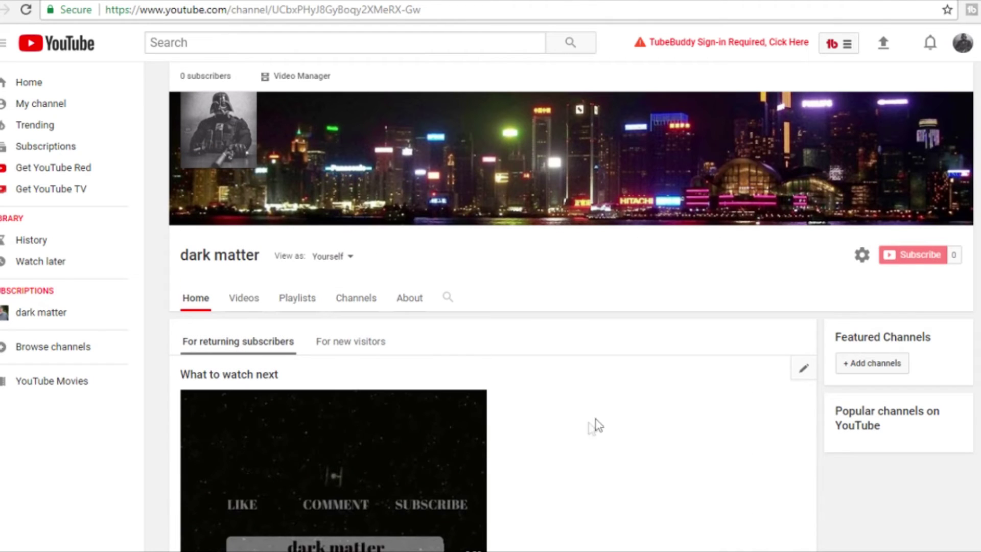
pyautogui.click(959, 44)
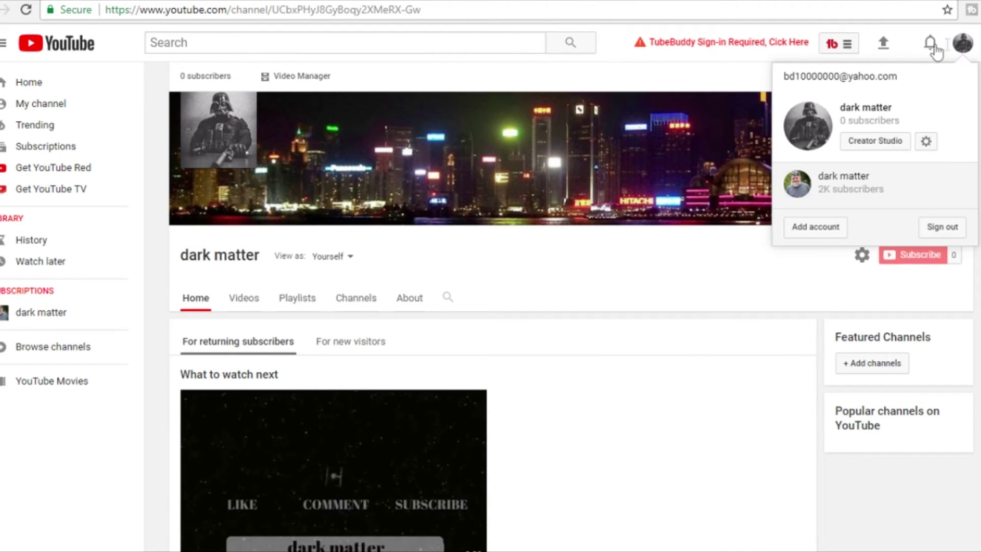
pyautogui.click(863, 146)
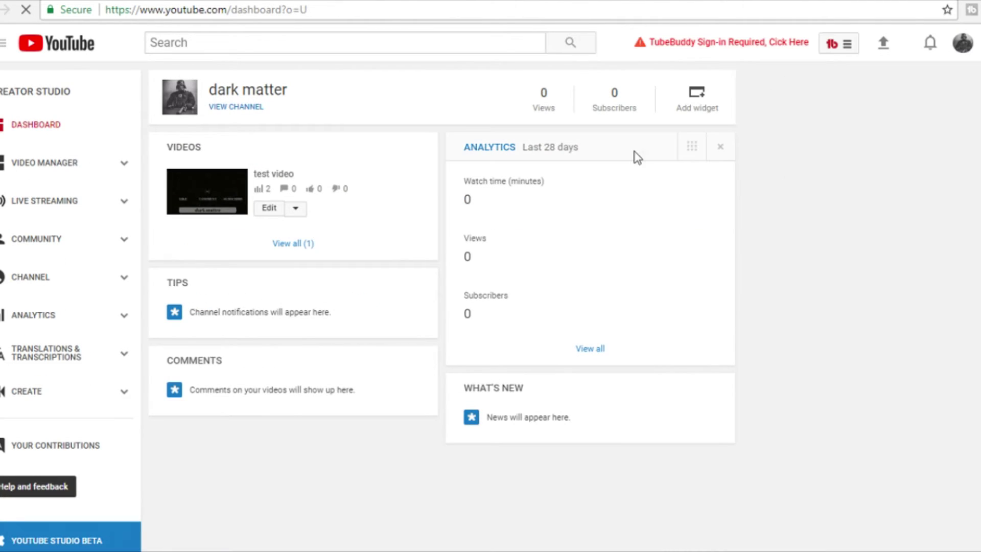
pyautogui.click(281, 157)
pyautogui.click(65, 164)
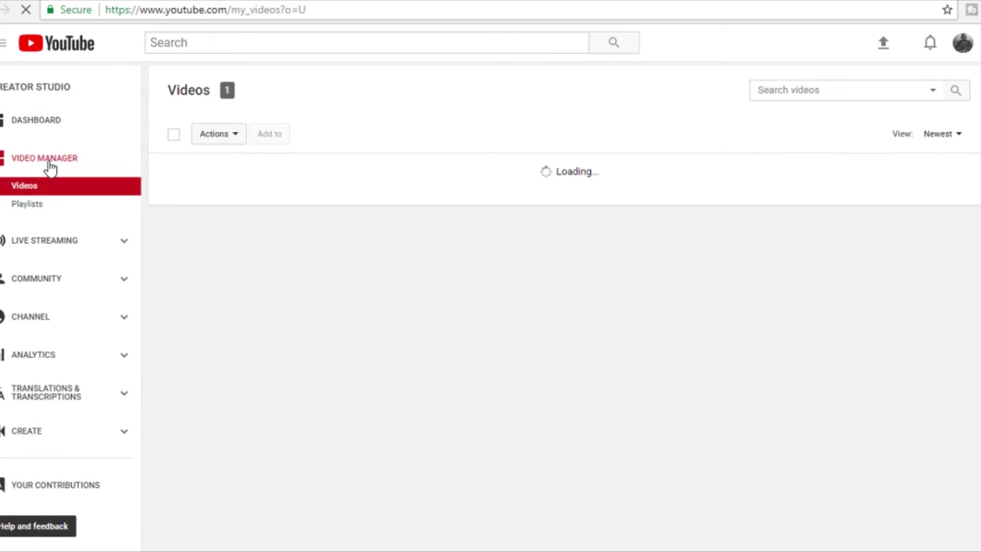
pyautogui.scroll(-1, 41, 158)
pyautogui.click(31, 132)
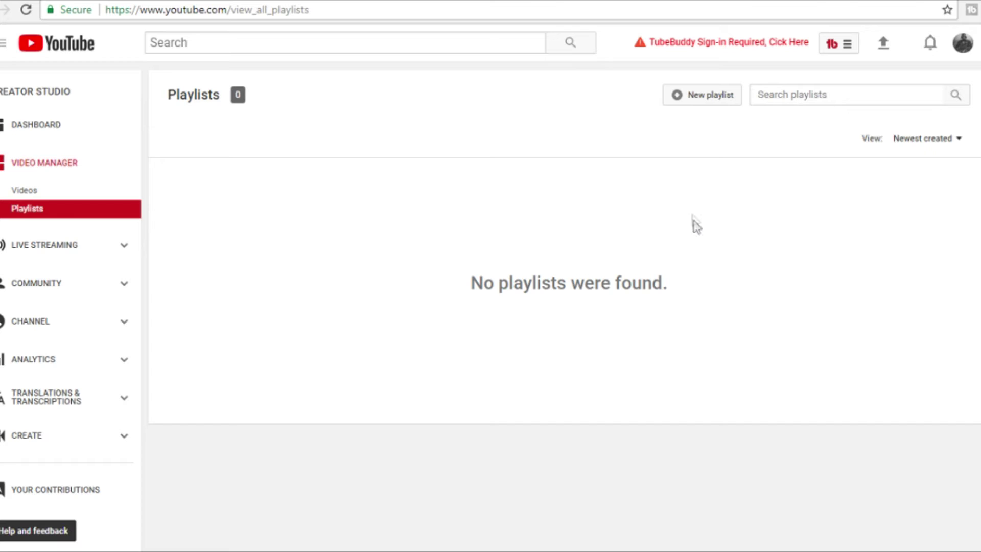
# - Create a new public playlist titled "test video playlist"
pyautogui.click(701, 100)
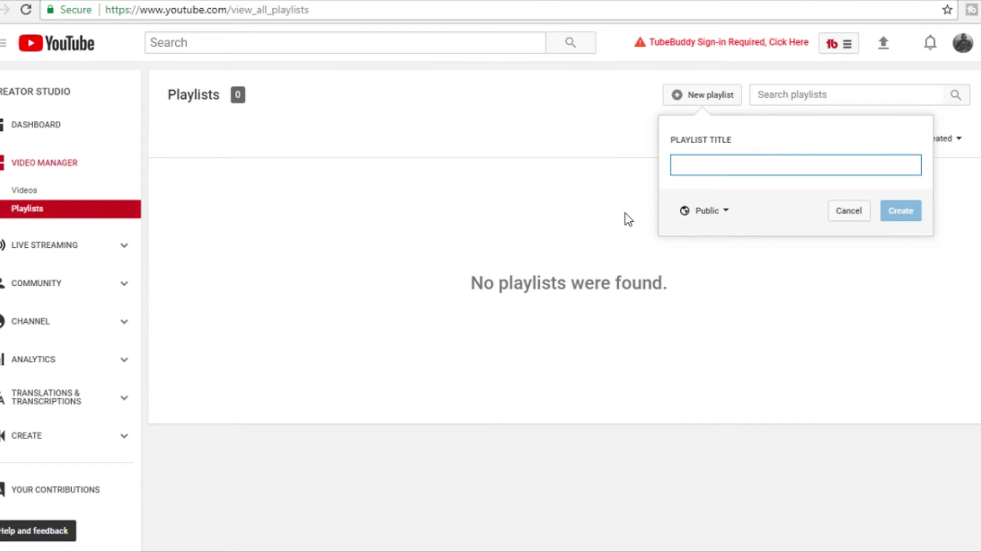
pyautogui.write('test')
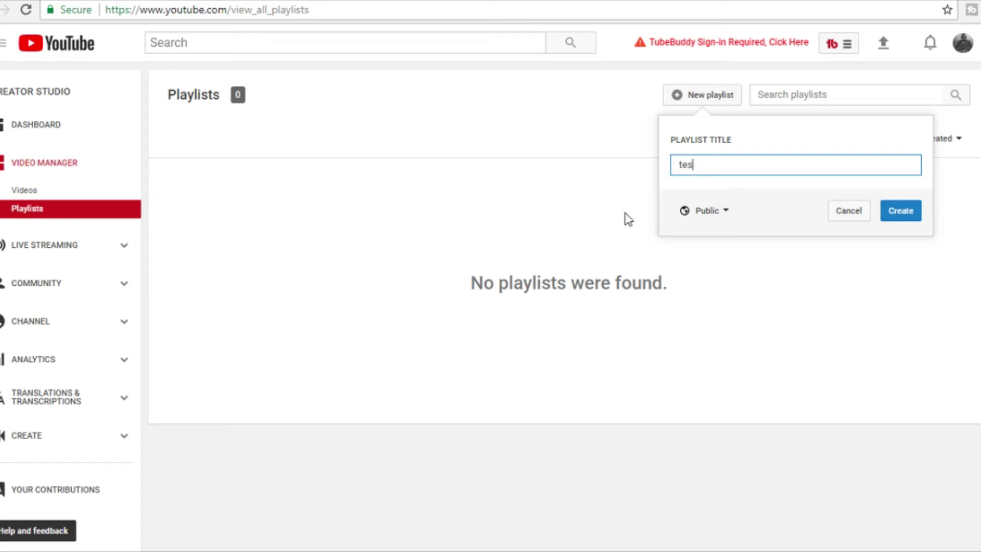
pyautogui.write('video playlist')
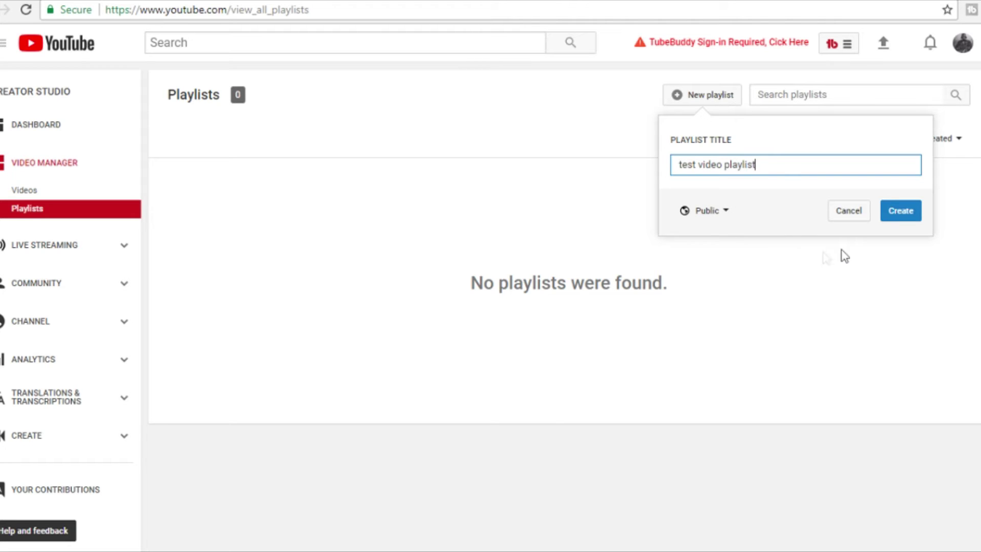
pyautogui.click(900, 219)
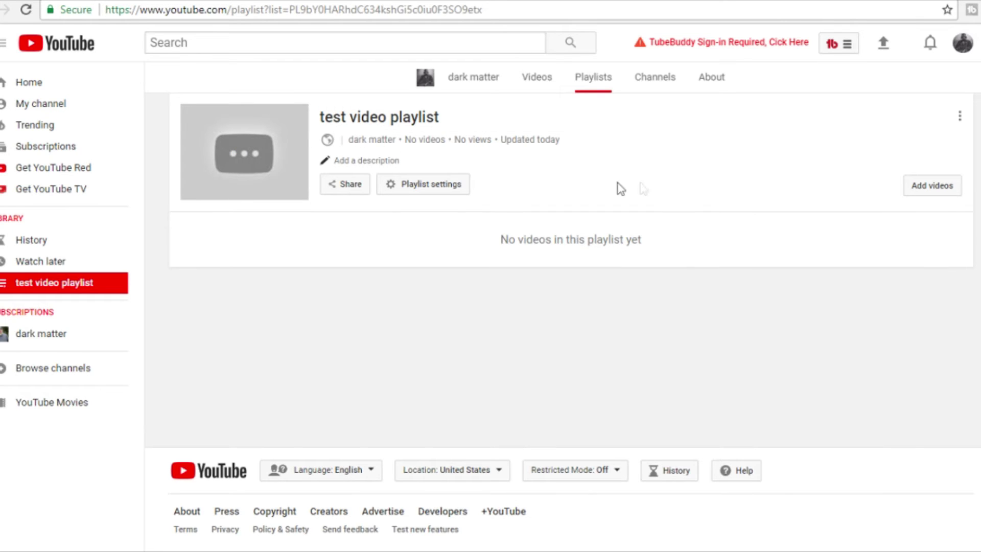
# - Add the uploaded "test video" from your own YouTube videos to the test video playlist
pyautogui.click(923, 193)
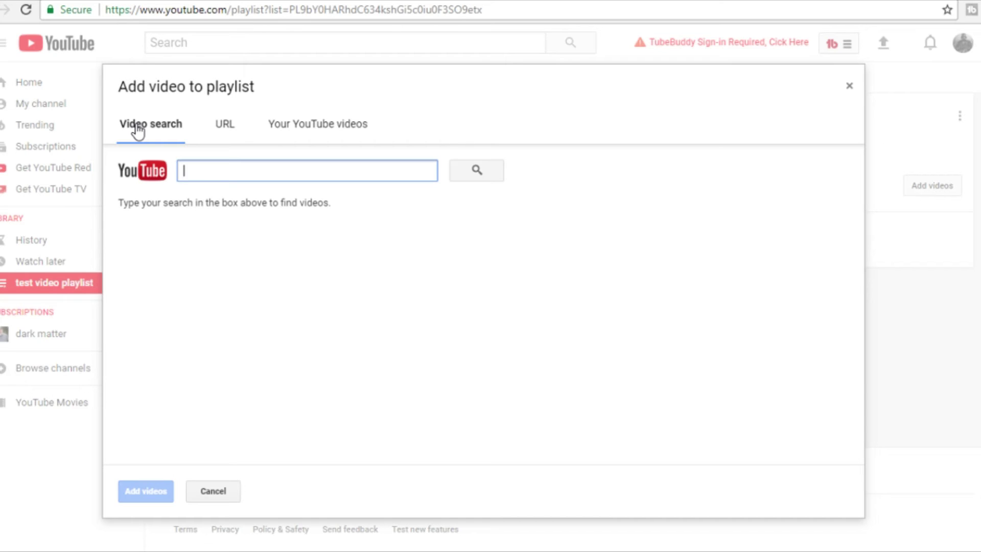
pyautogui.click(323, 130)
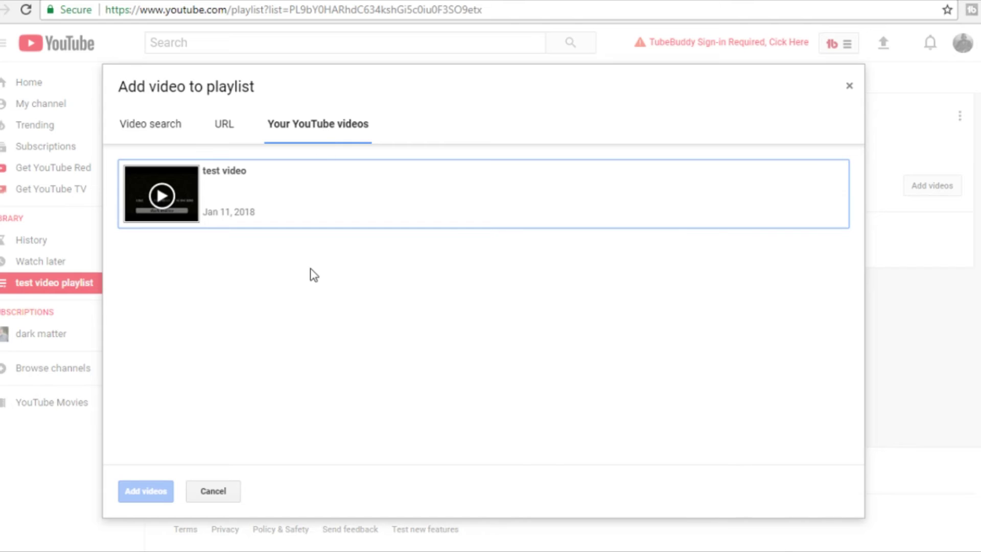
pyautogui.click(181, 209)
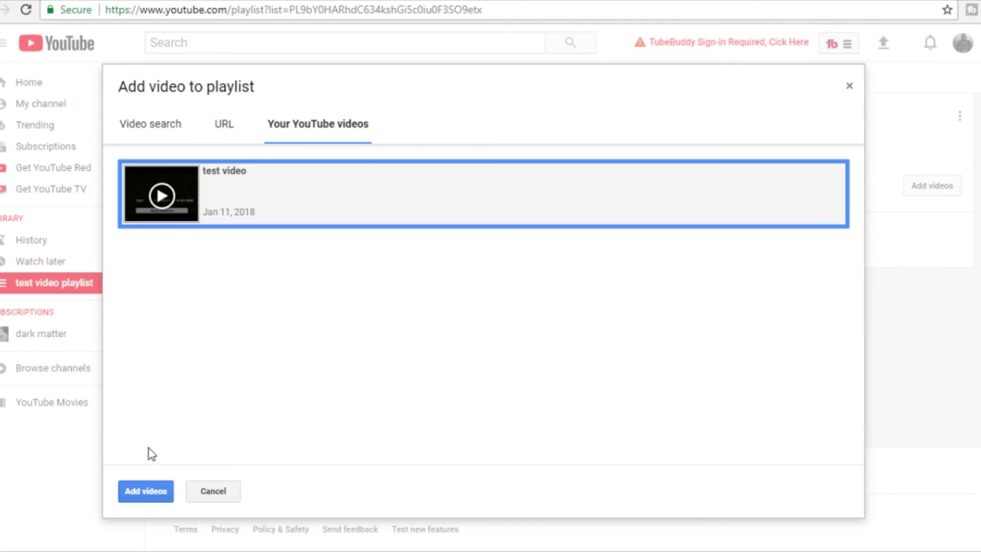
pyautogui.click(141, 498)
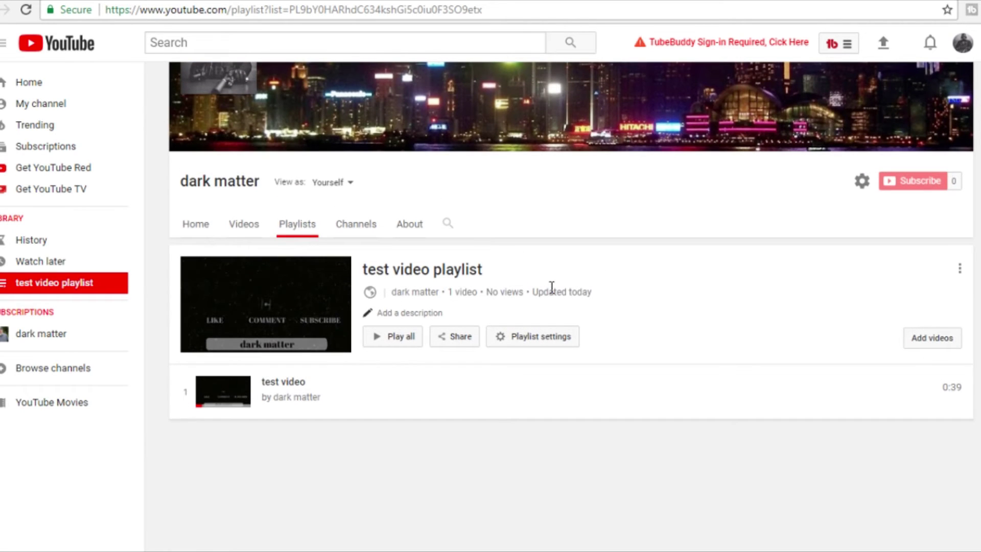
# - Add a channel home page section showing the single playlist "test video playlist" from My Playlists in a horizontal row
pyautogui.click(187, 226)
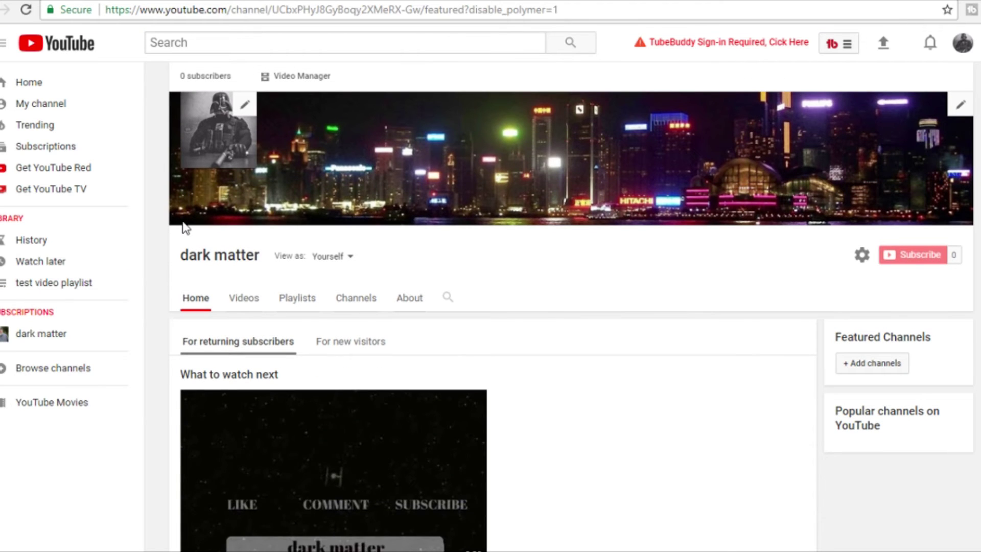
pyautogui.click(26, 10)
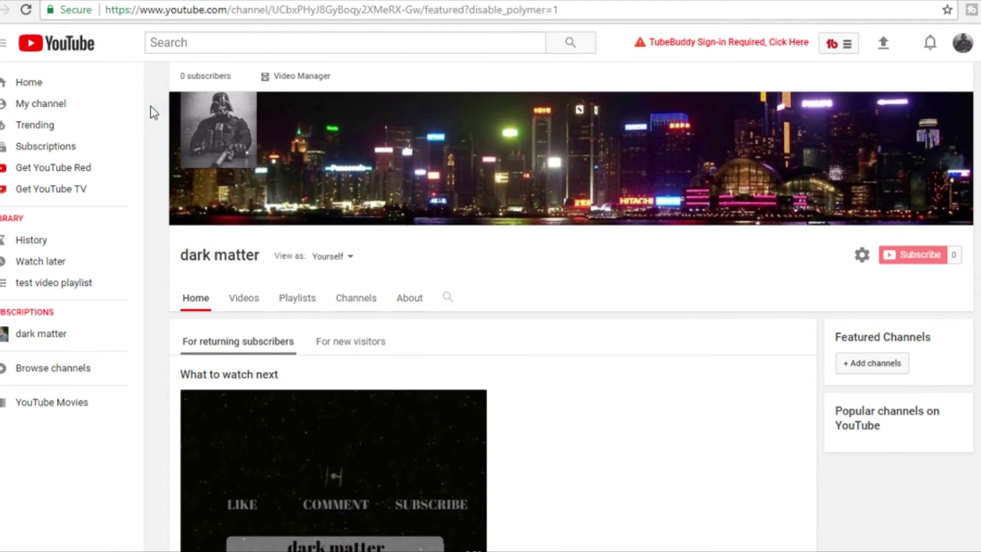
pyautogui.scroll(-10, 154, 112)
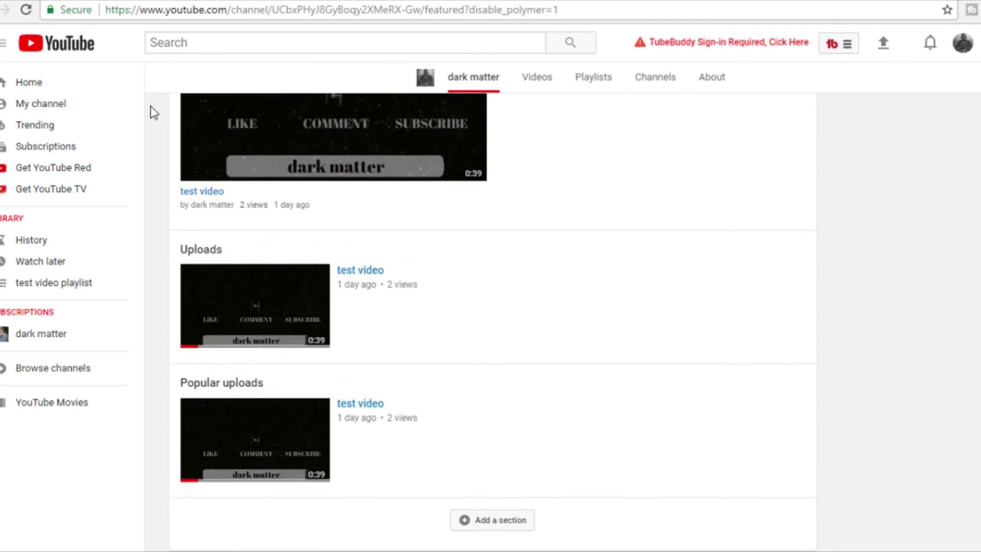
pyautogui.click(499, 380)
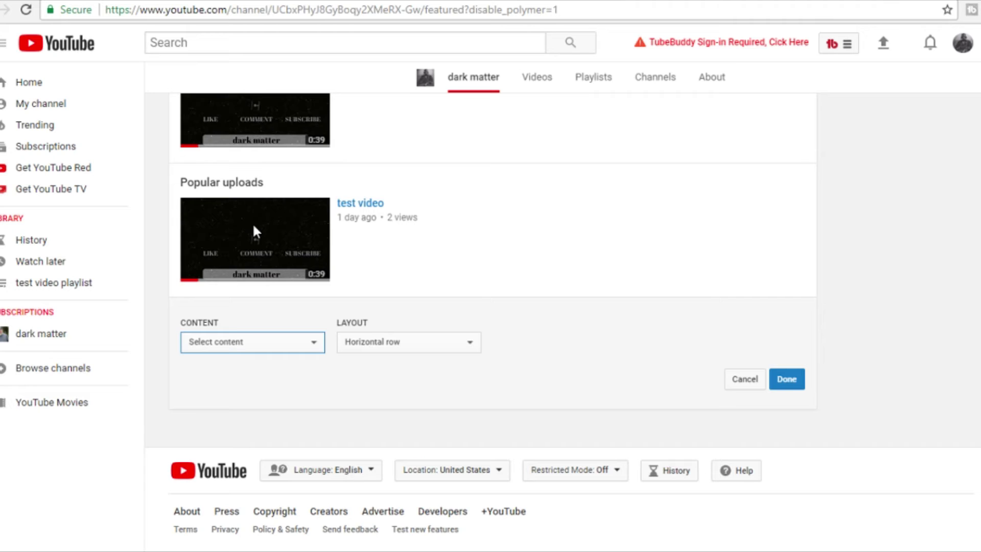
pyautogui.press('s')
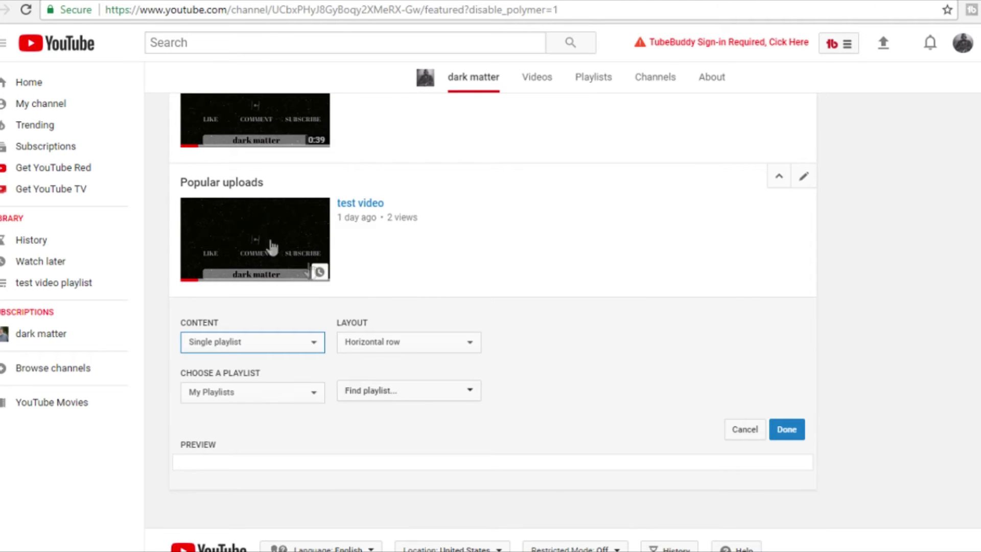
pyautogui.click(437, 394)
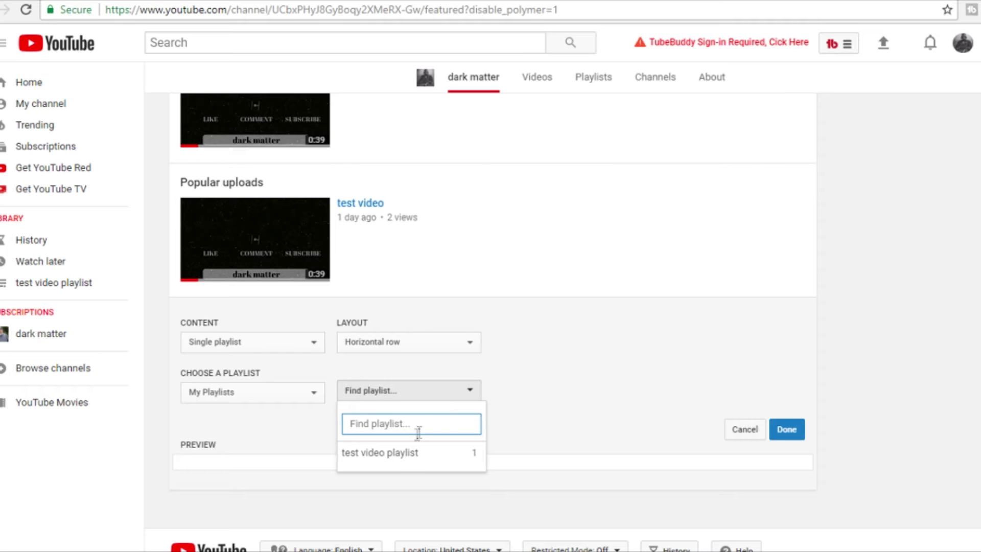
pyautogui.click(408, 462)
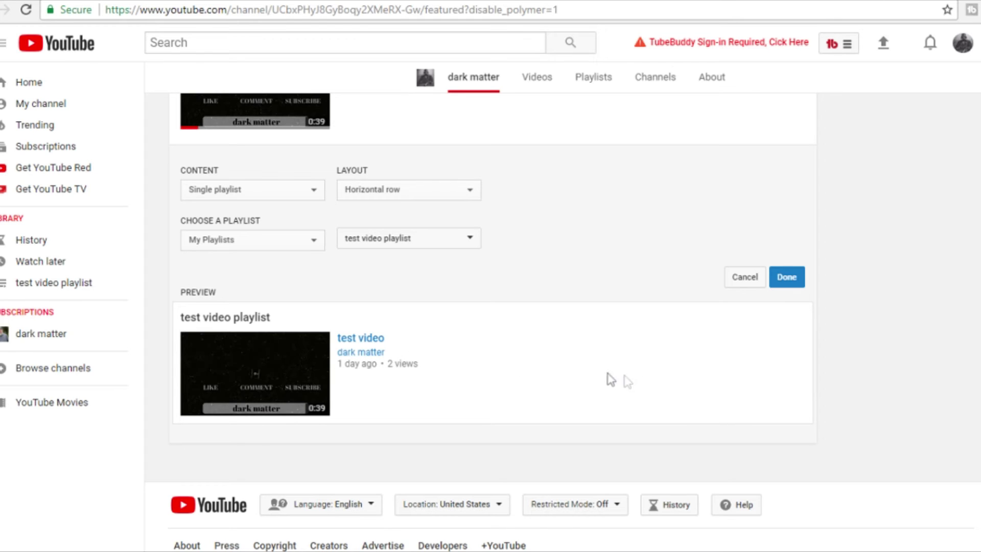
pyautogui.click(791, 282)
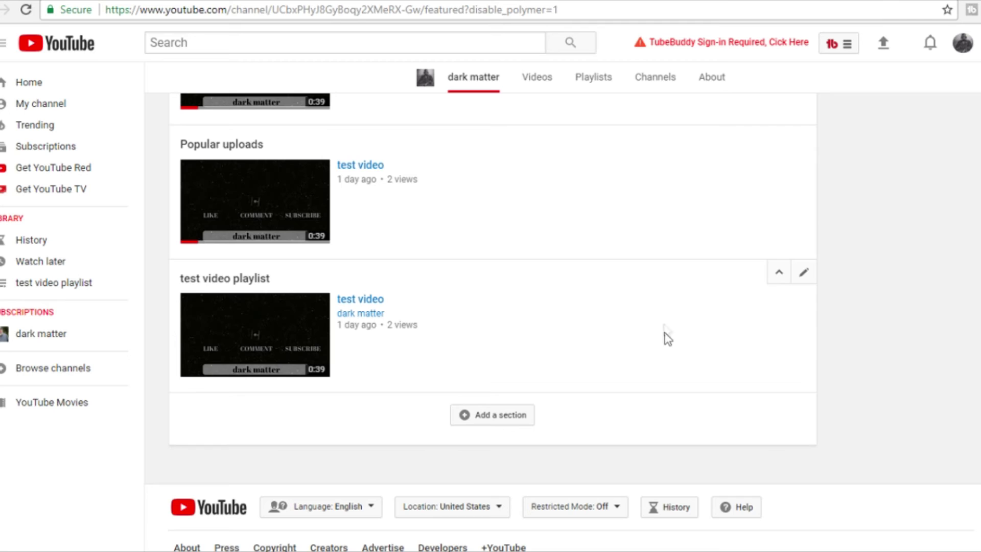
# - Review the arrangement of the What to watch next, Uploads, Popular uploads and playlist sections on the channel home page
pyautogui.scroll(3, 472, 329)
pyautogui.scroll(4, 472, 326)
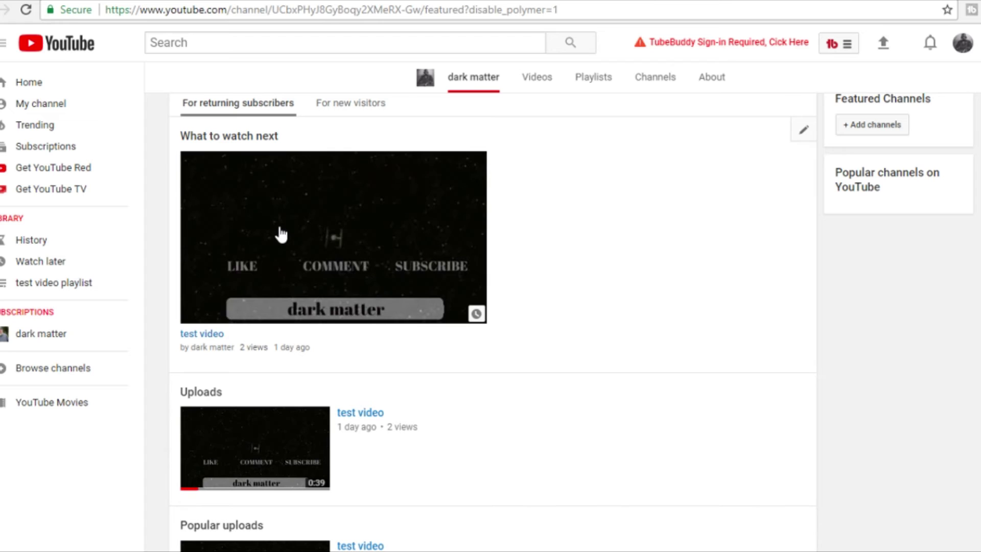
pyautogui.scroll(-3, 279, 233)
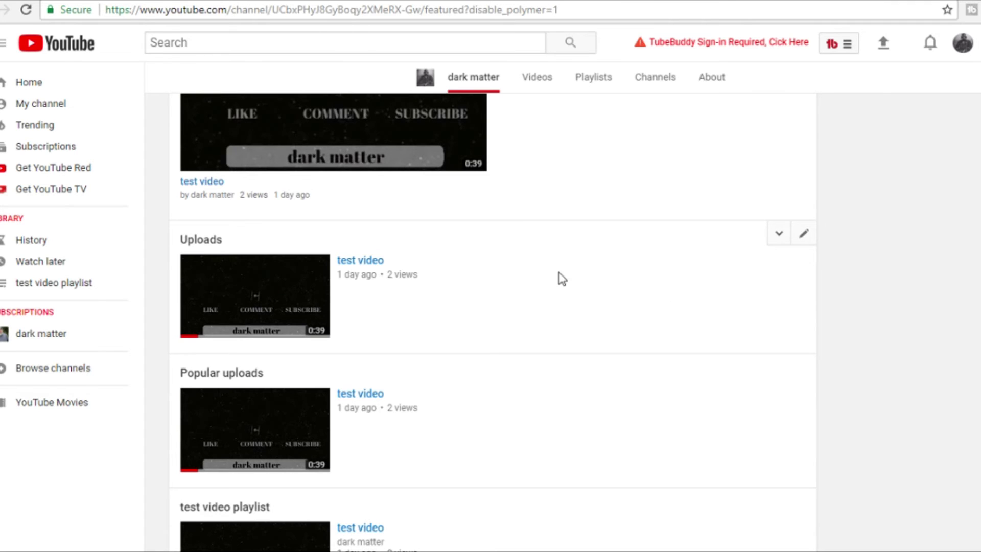
pyautogui.scroll(-3, 541, 278)
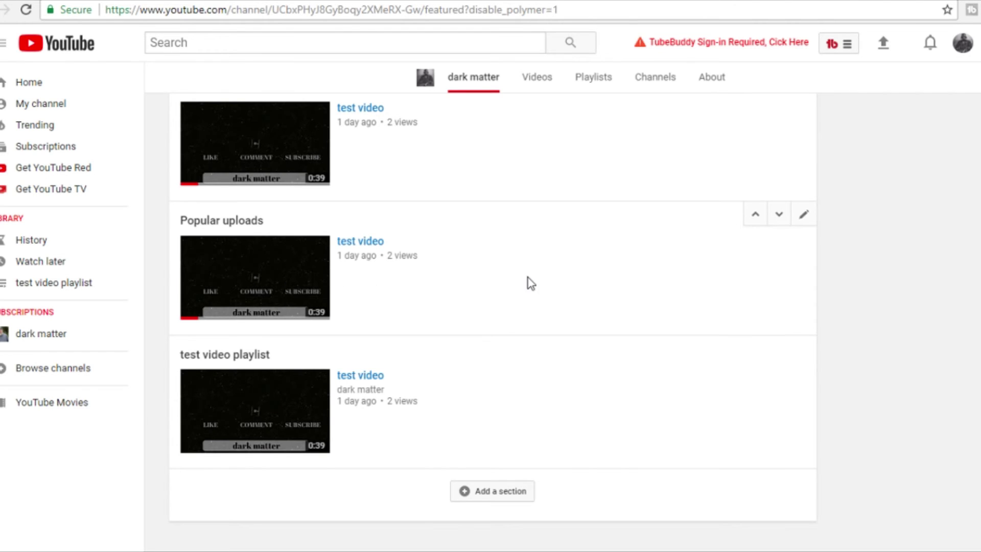
pyautogui.scroll(-2, 528, 260)
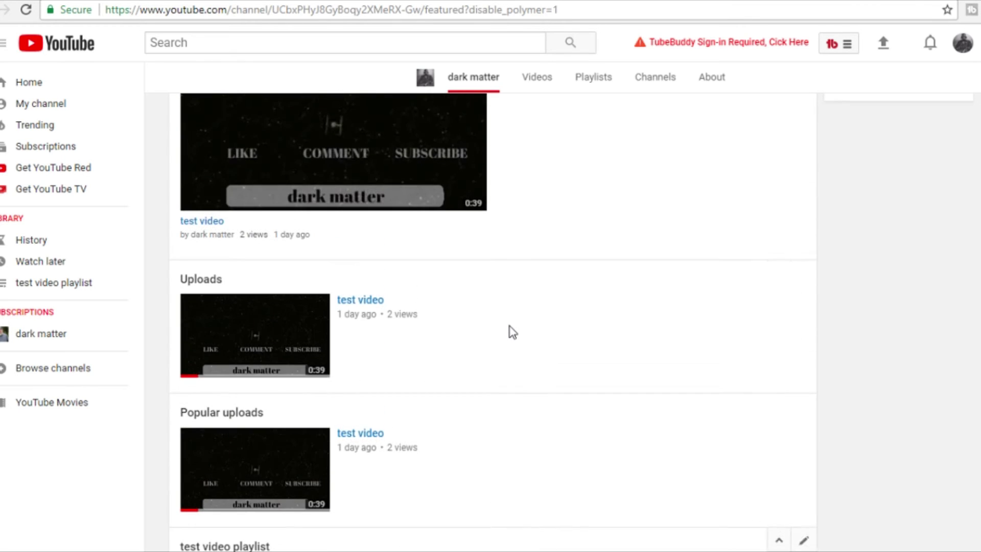
pyautogui.scroll(1, 510, 330)
pyautogui.scroll(4, 511, 332)
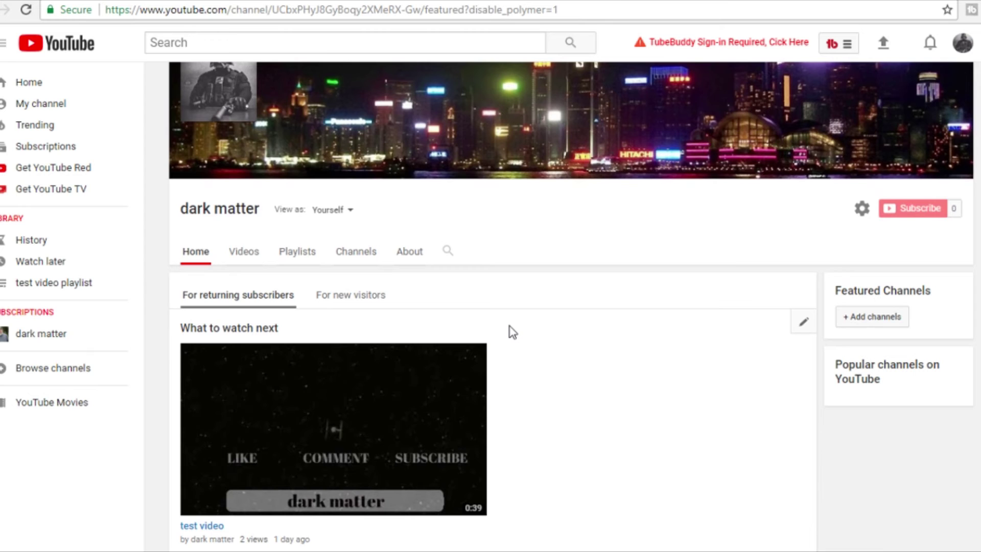
pyautogui.scroll(-10, 512, 332)
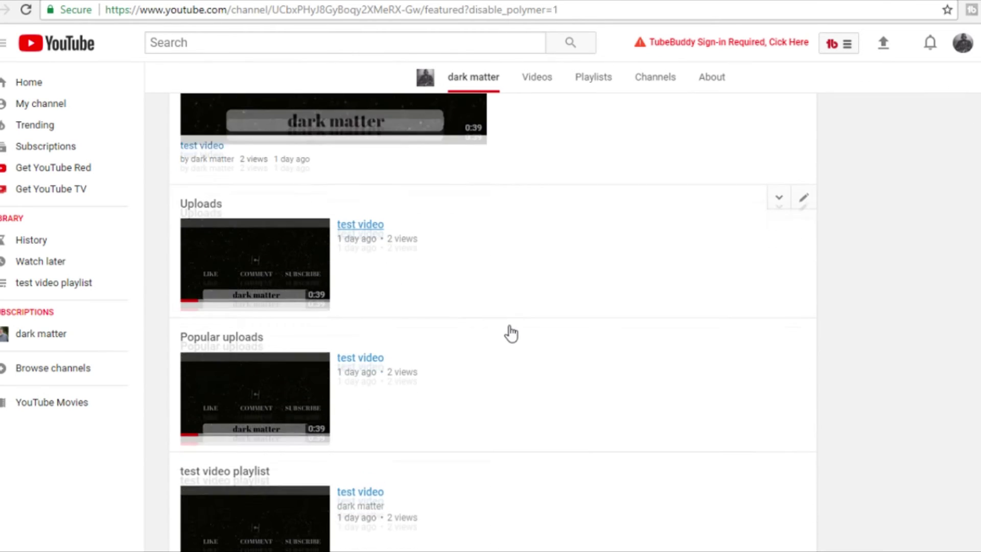
pyautogui.scroll(-2, 510, 331)
pyautogui.scroll(10, 508, 328)
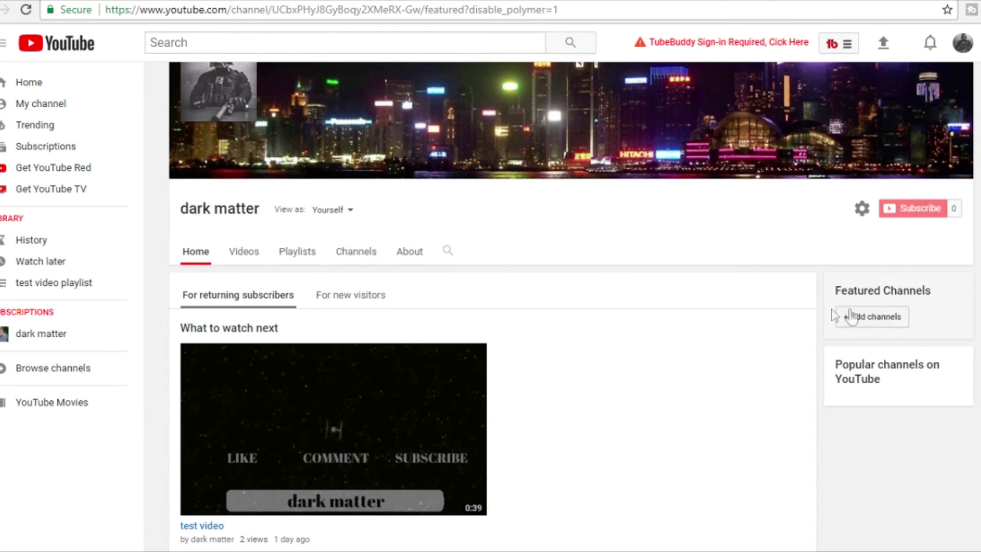
pyautogui.click(878, 316)
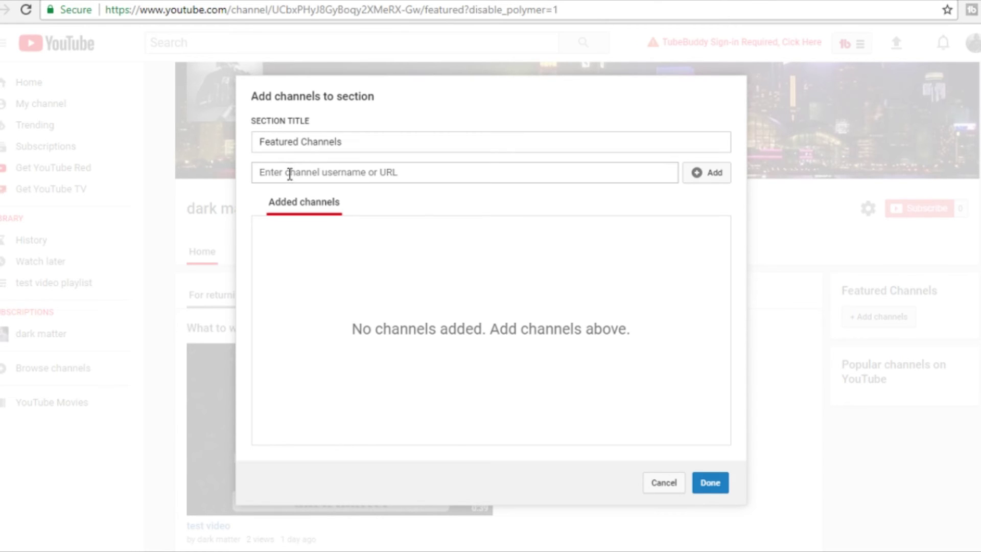
pyautogui.click(316, 175)
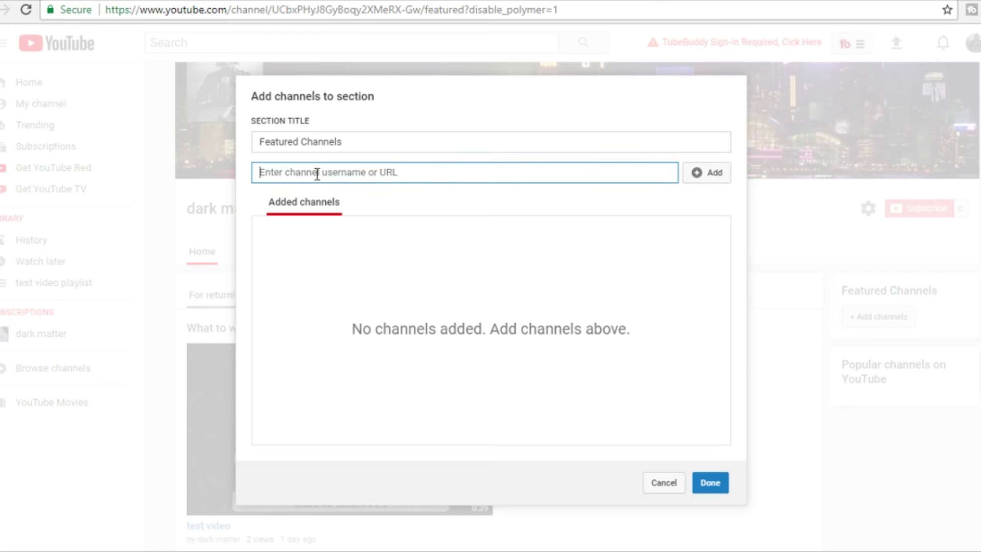
pyautogui.write('https://www.youtube.com/channel/UCTu0vow6Oqh8XWtKHJ8ksTA')
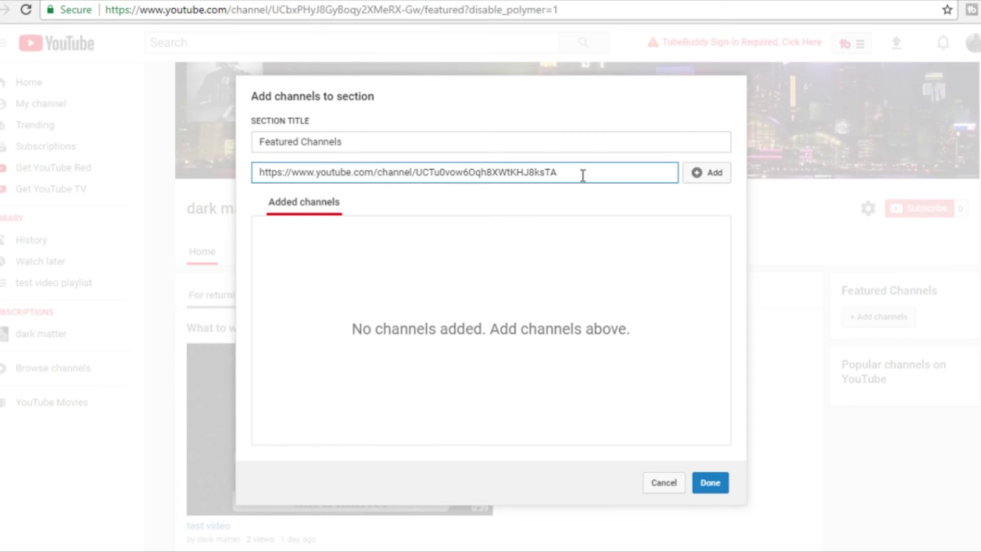
pyautogui.click(712, 176)
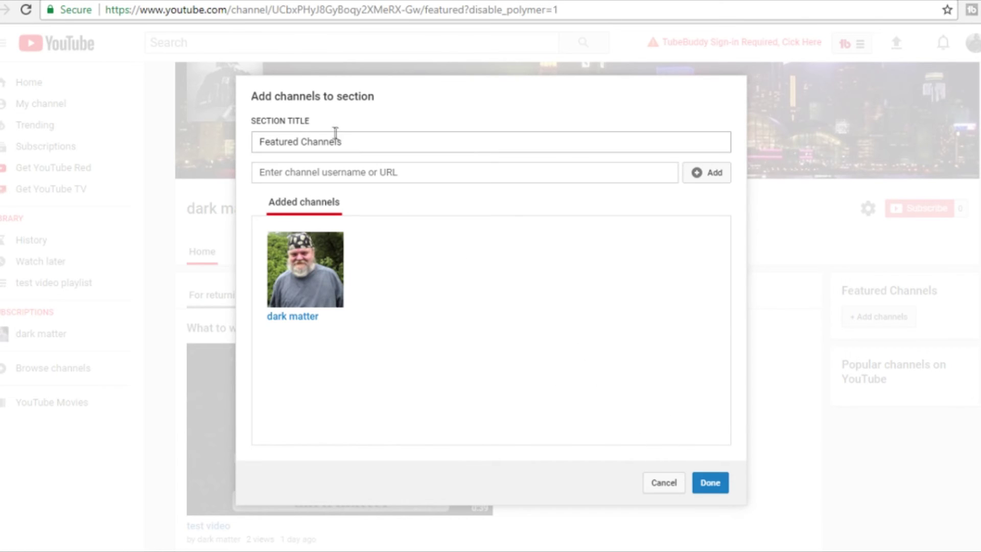
pyautogui.moveTo(359, 143); pyautogui.dragTo(261, 141)
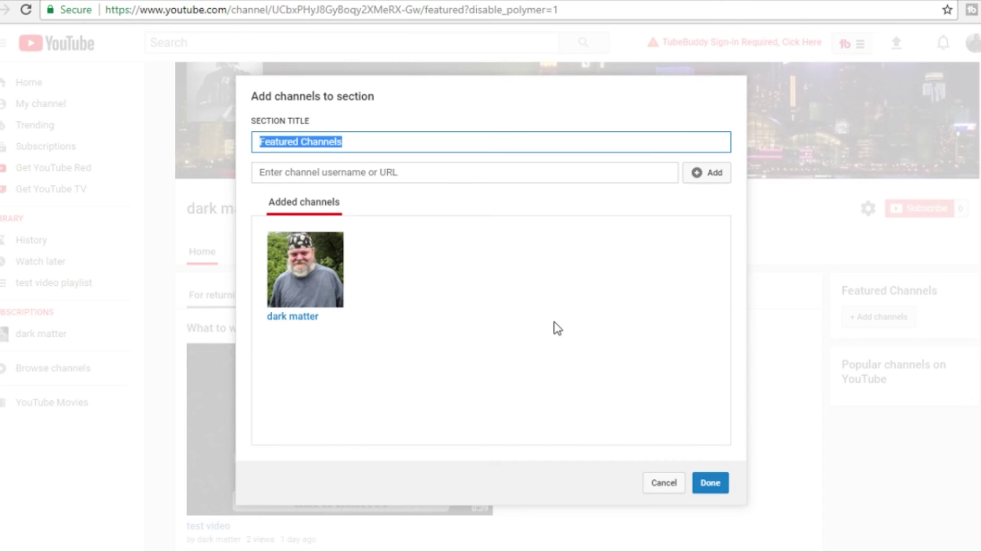
pyautogui.press('BackSpace')
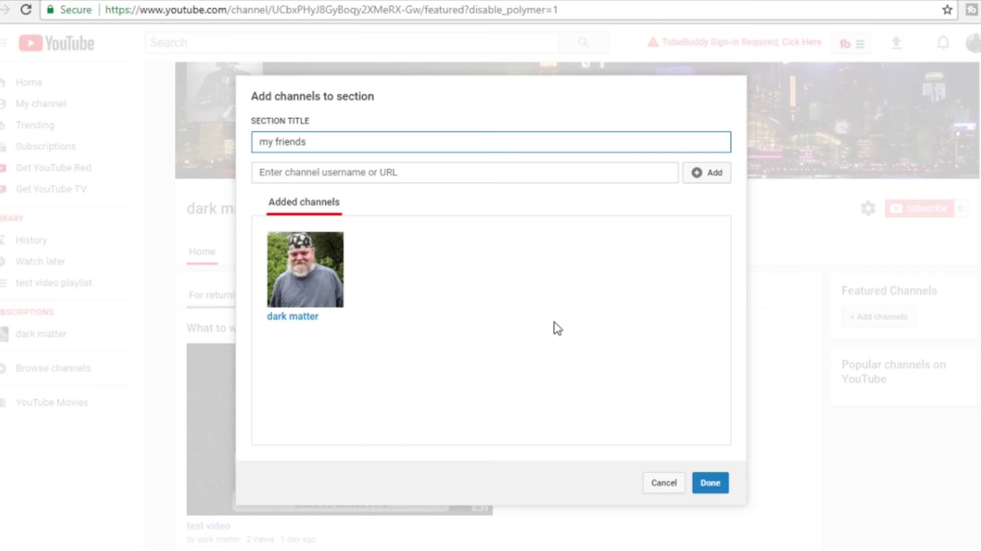
pyautogui.click(707, 485)
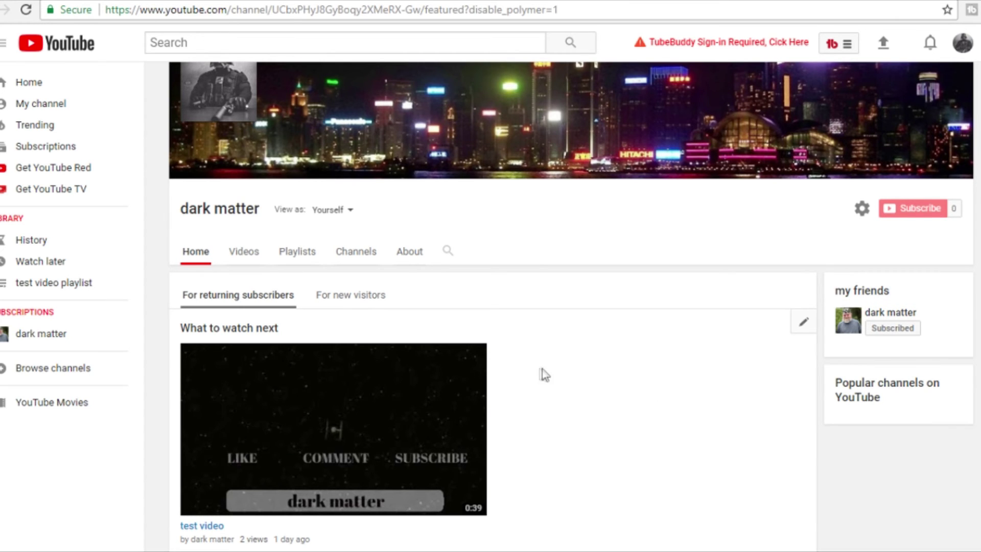
pyautogui.scroll(-1, 543, 373)
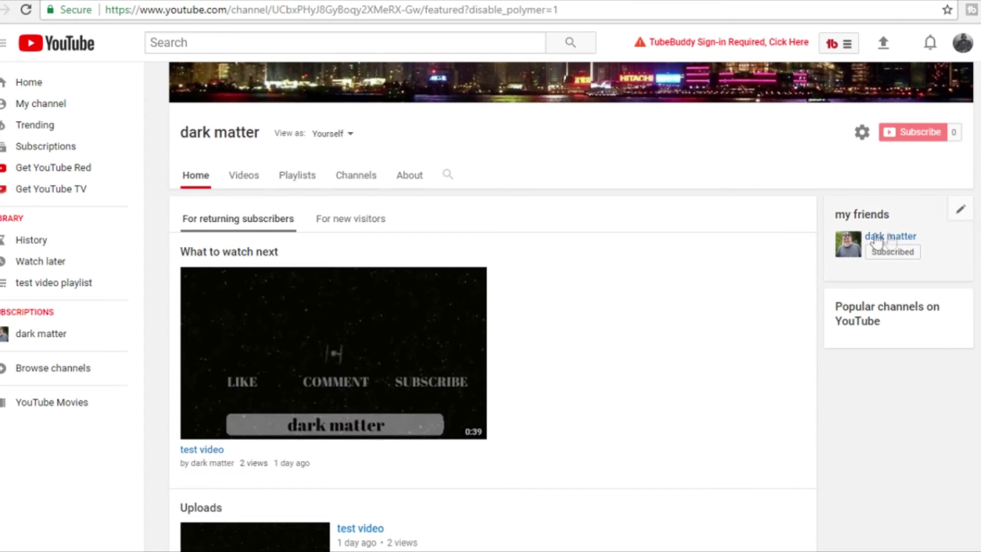
pyautogui.scroll(2, 576, 304)
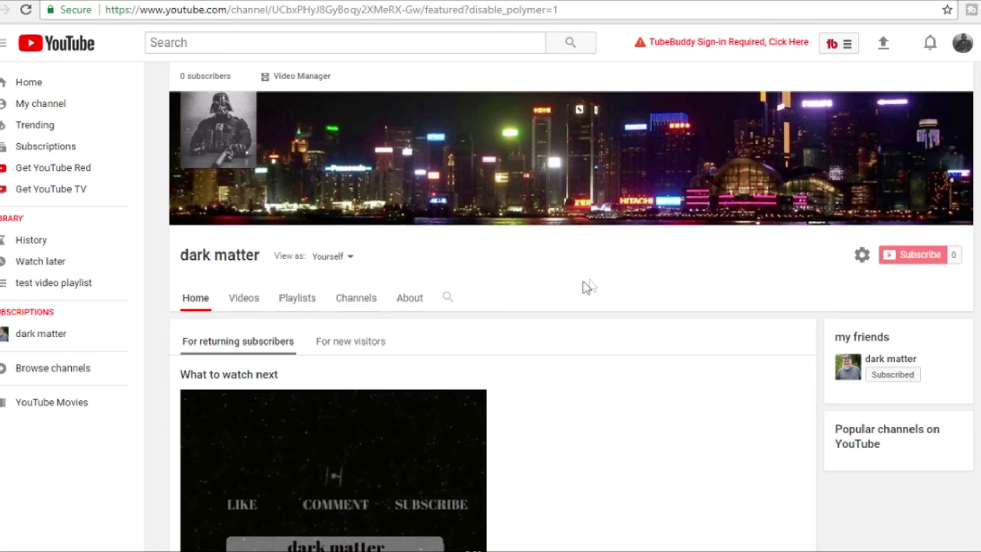
# - Return to Creator Studio and open the Advanced settings of the channel
pyautogui.click(962, 50)
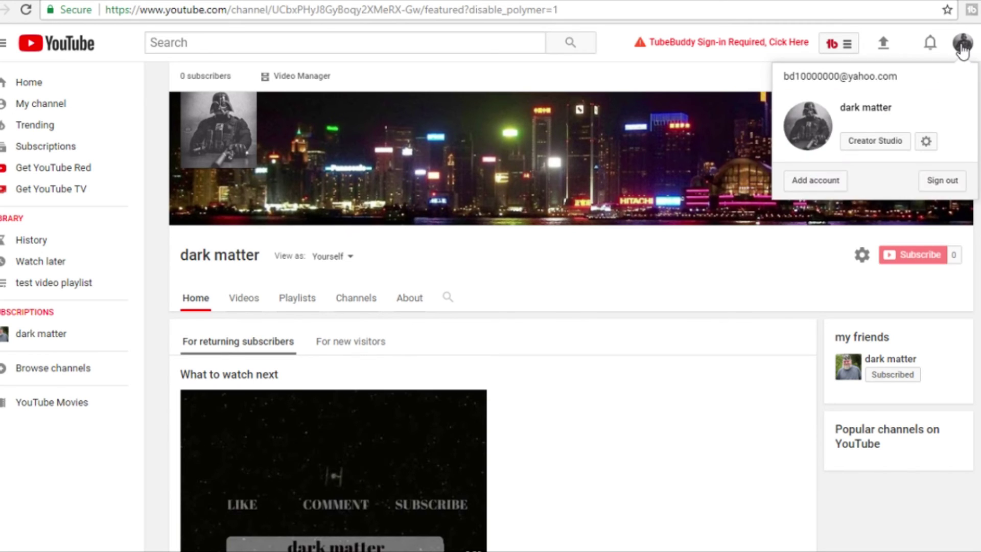
pyautogui.click(863, 145)
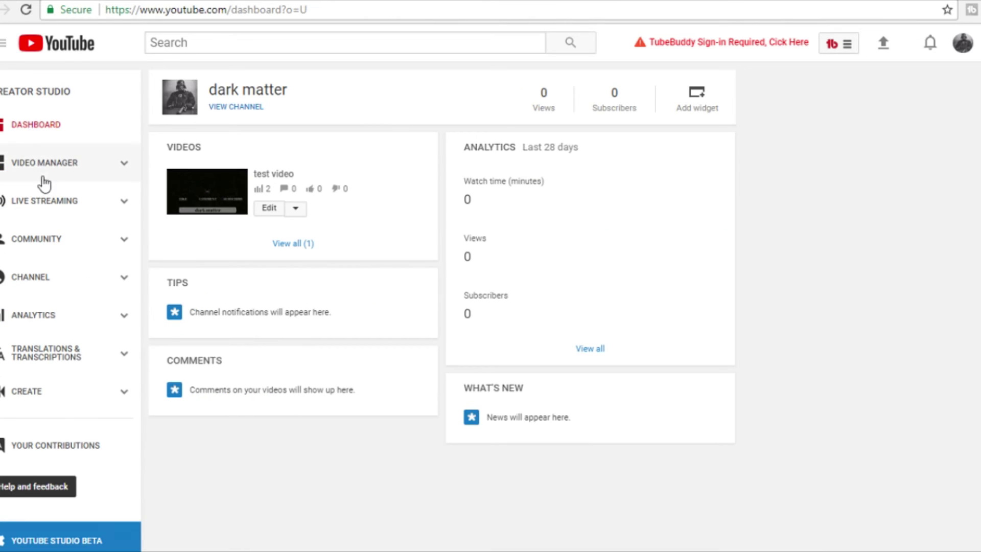
pyautogui.click(34, 280)
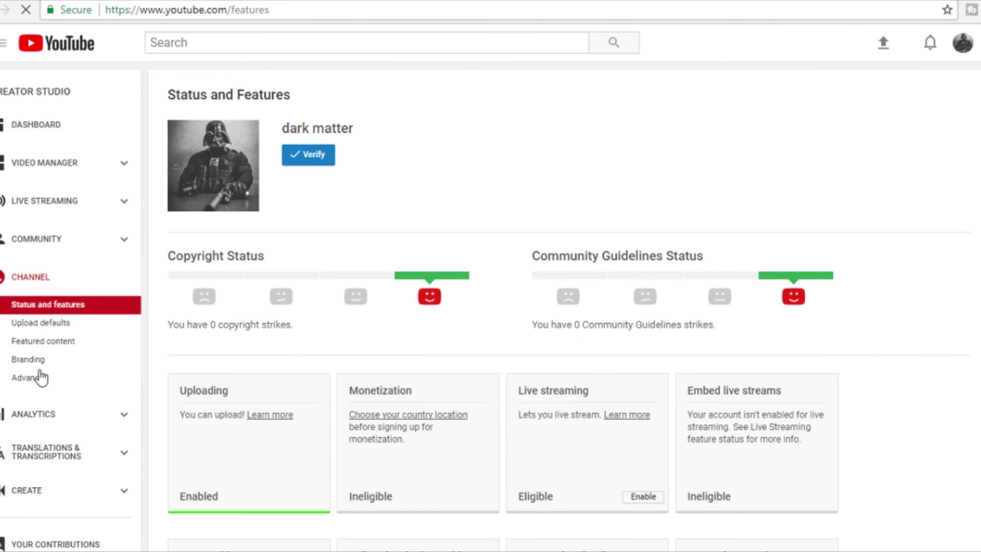
pyautogui.click(37, 384)
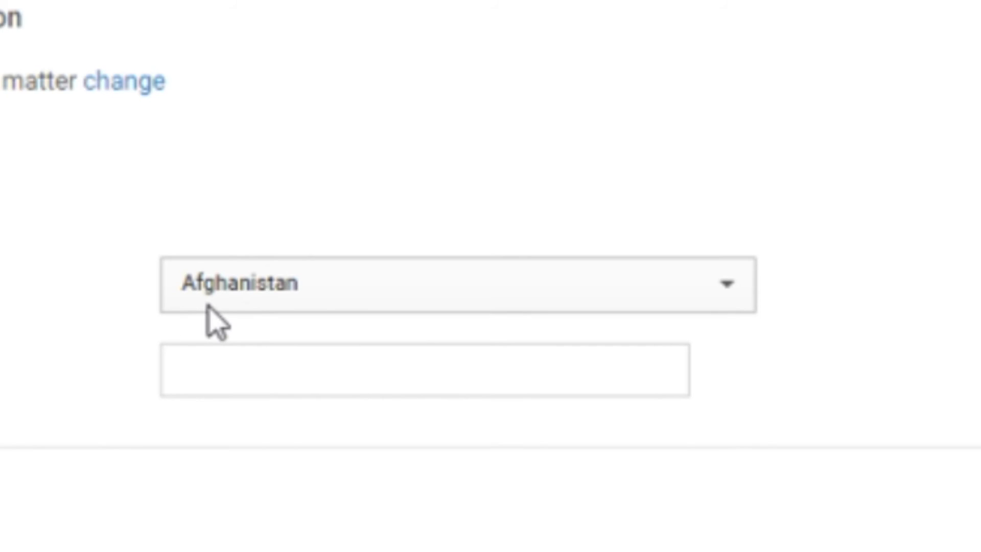
# - Set the channel's country to United States
pyautogui.click(731, 292)
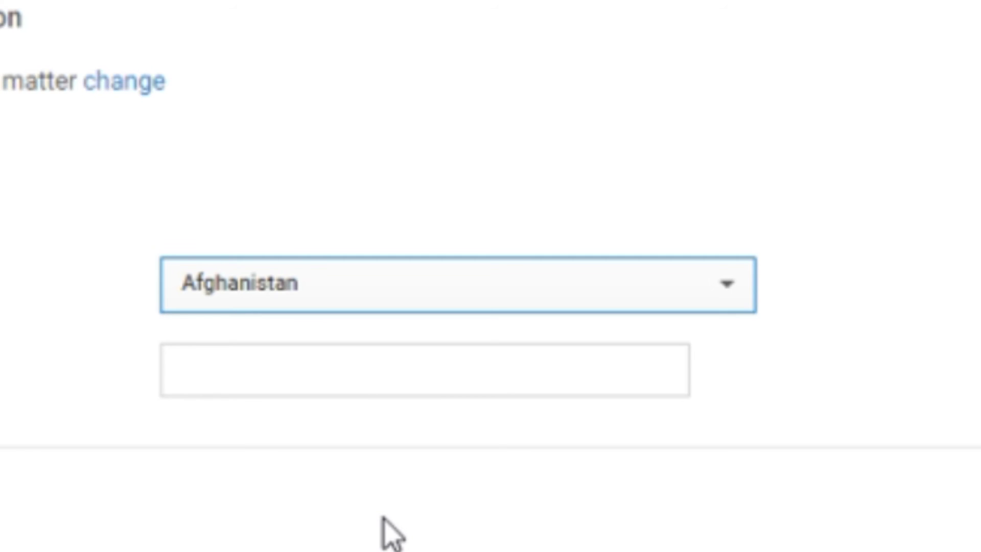
pyautogui.write('united states')
pyautogui.press('Tab')
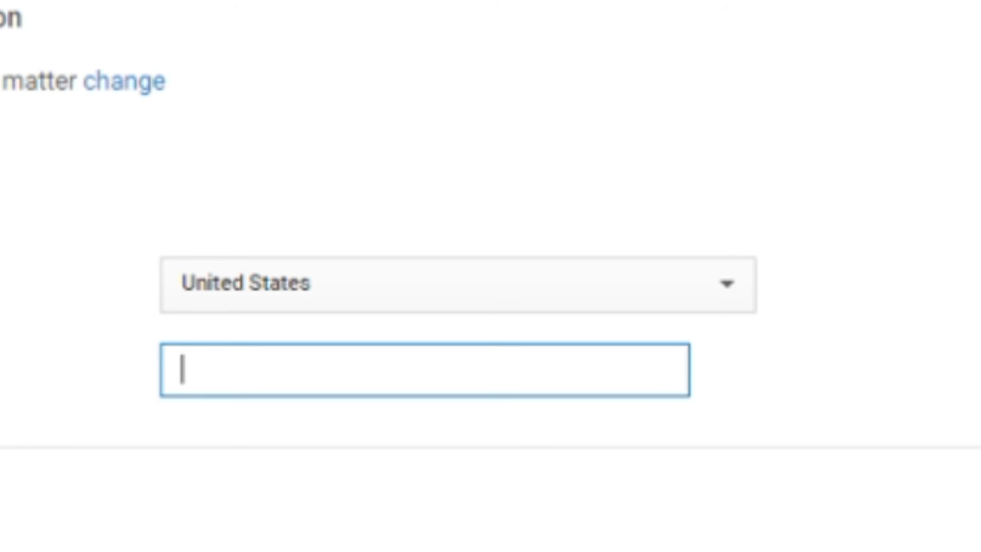
# - Enter the channel keywords "dark matter", dark and "bushcrafting", keeping quotation marks around "dark matter" and "bushcrafting"
pyautogui.write('*')
pyautogui.write('da')
pyautogui.write('rk ')
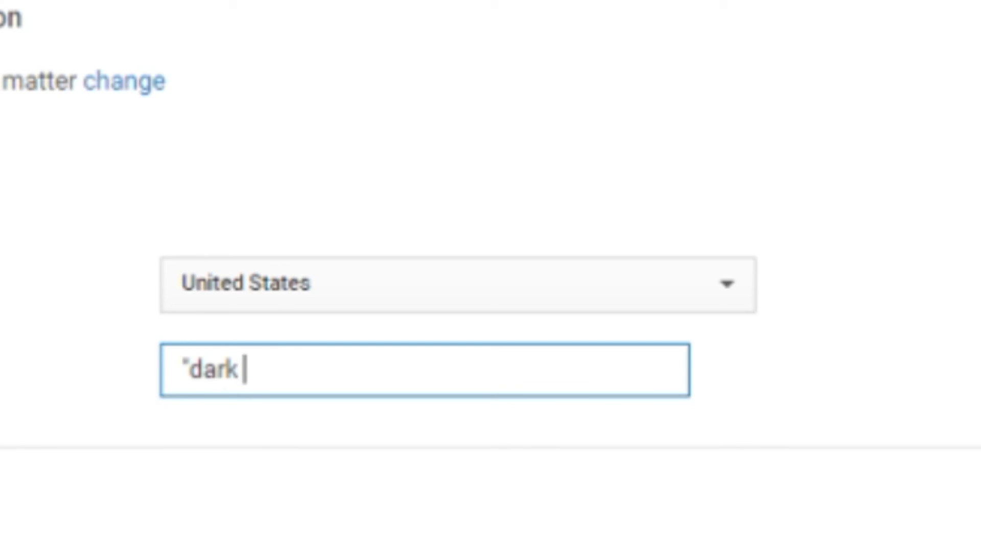
pyautogui.write('matter')
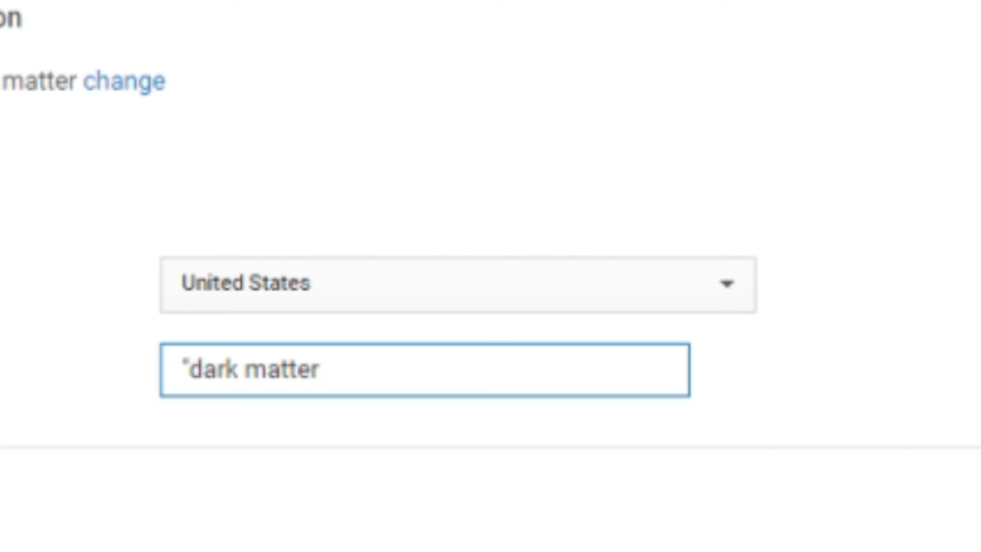
pyautogui.write('" dark')
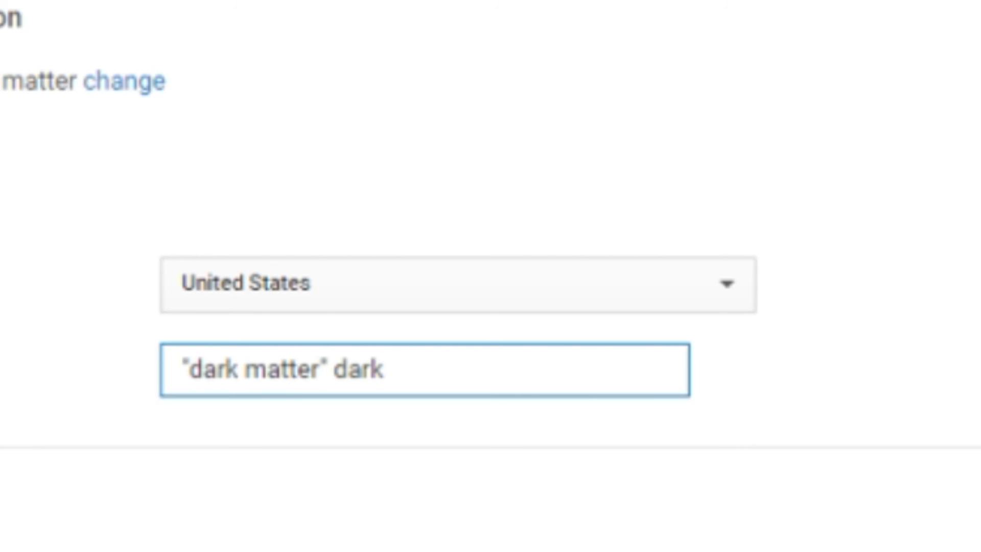
pyautogui.write('"')
pyautogui.write('bu')
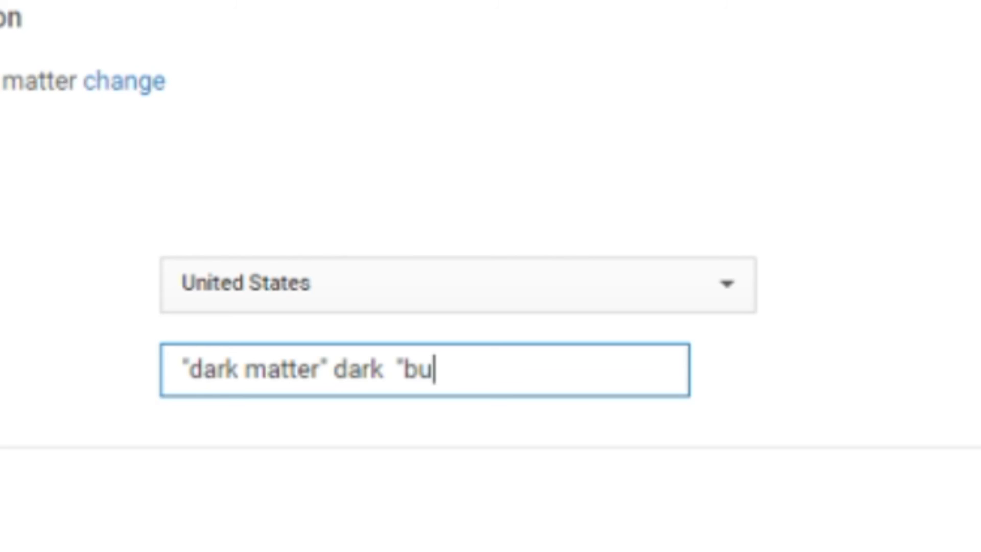
pyautogui.write('shcr')
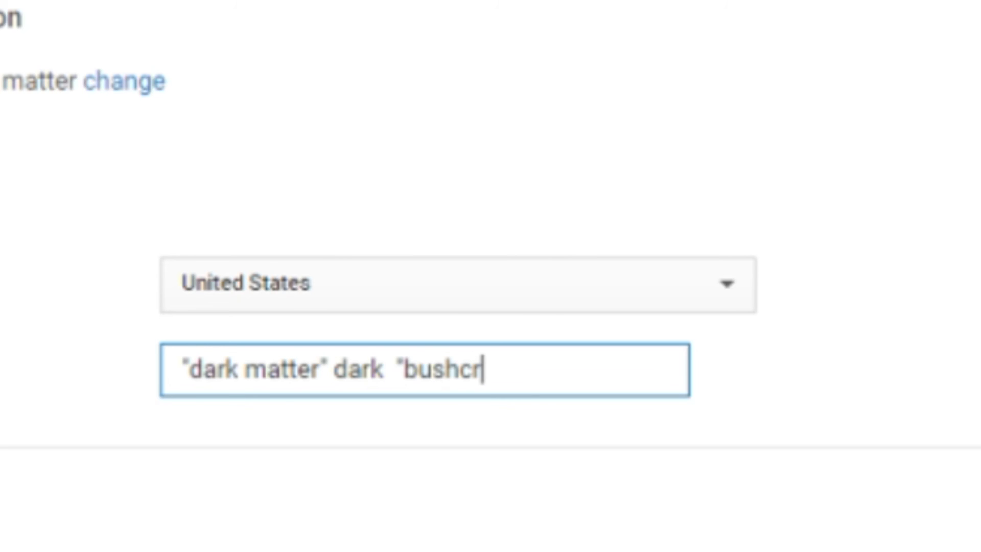
pyautogui.write('afting ')
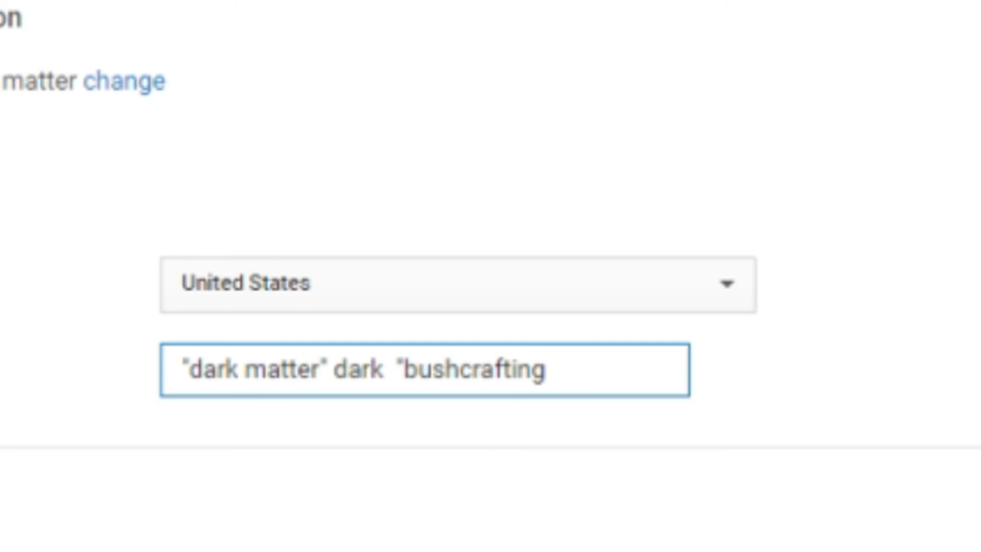
pyautogui.write('"')
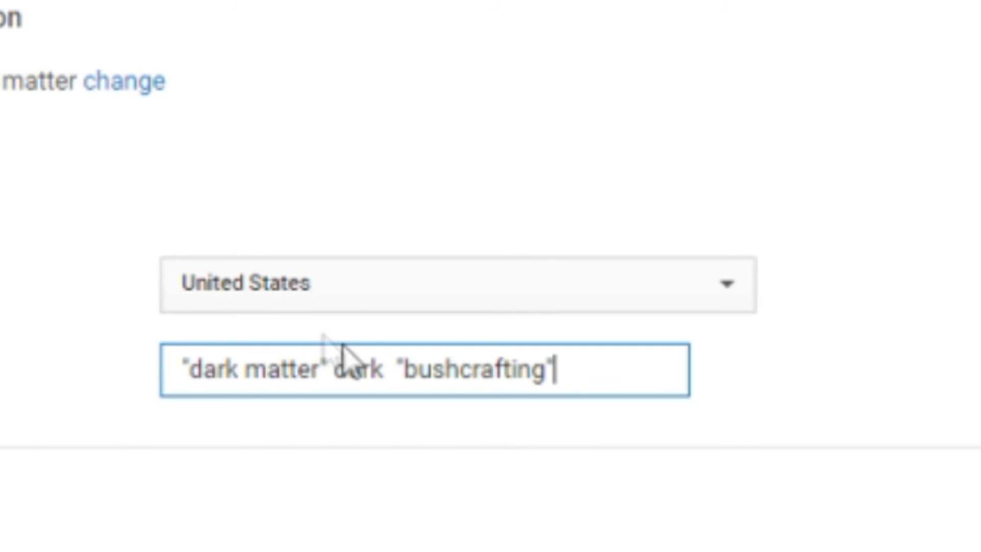
pyautogui.click(468, 373)
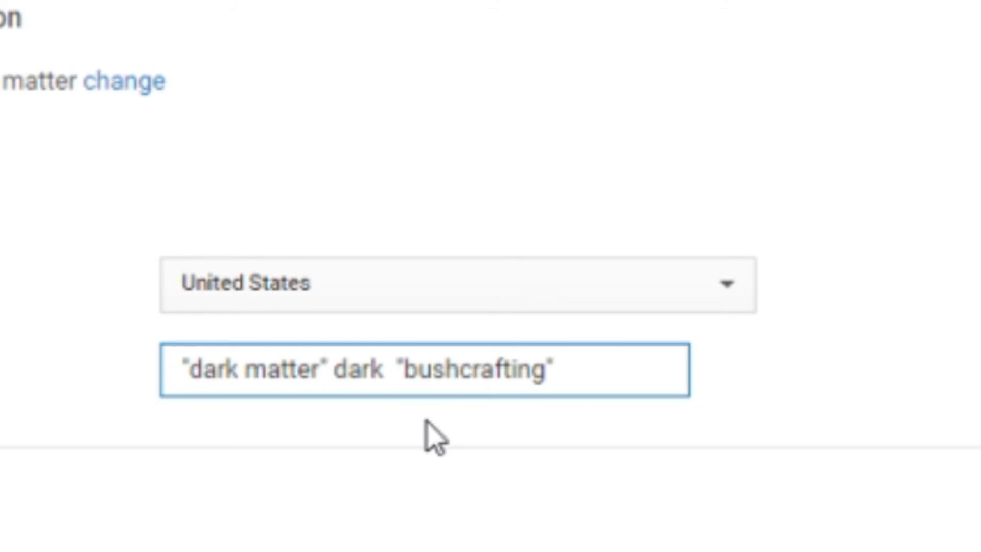
pyautogui.click(586, 369)
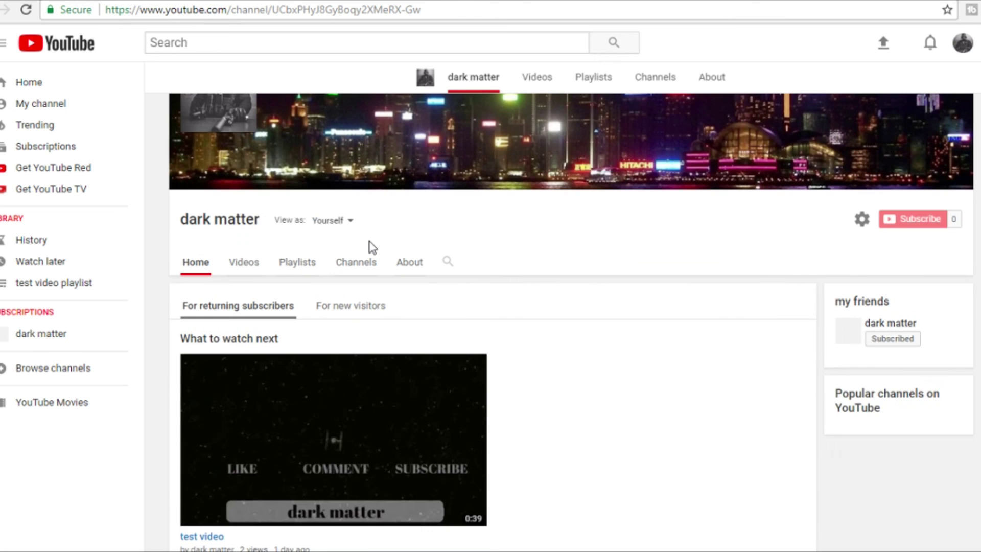
# - Review the finished channel home page, from the channel art through the video sections to the test video playlist
pyautogui.scroll(-3, 371, 246)
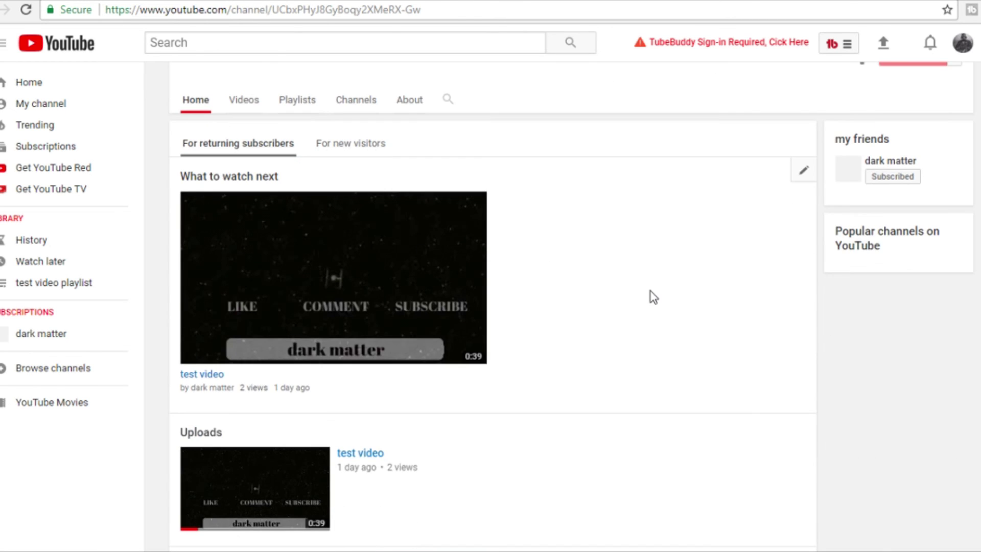
pyautogui.scroll(-5, 653, 297)
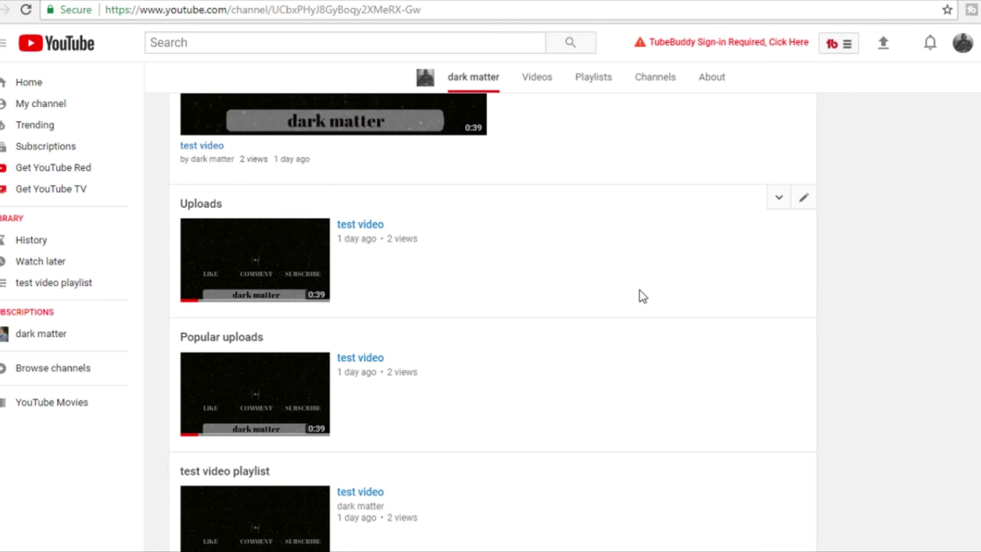
pyautogui.scroll(-4, 632, 267)
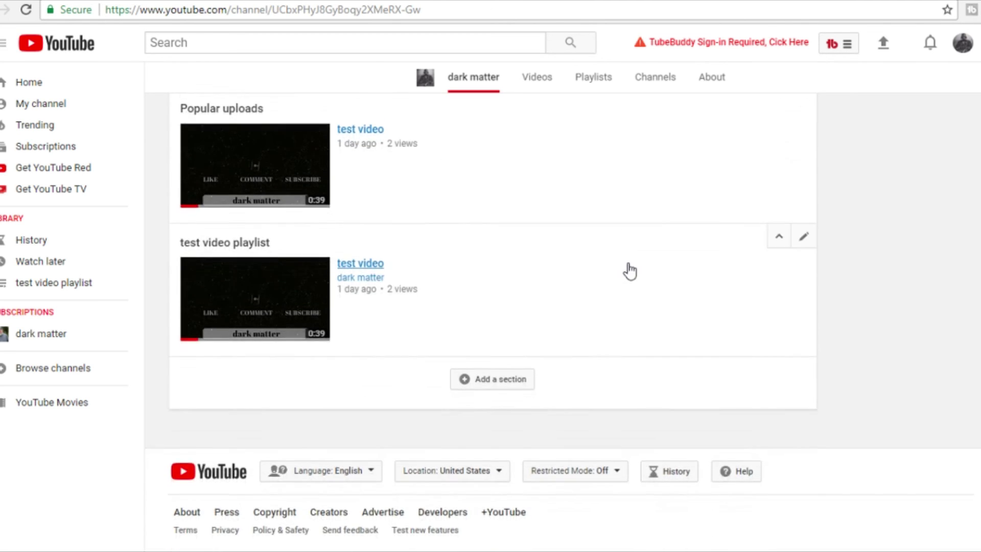
pyautogui.scroll(7, 628, 272)
pyautogui.scroll(5, 629, 270)
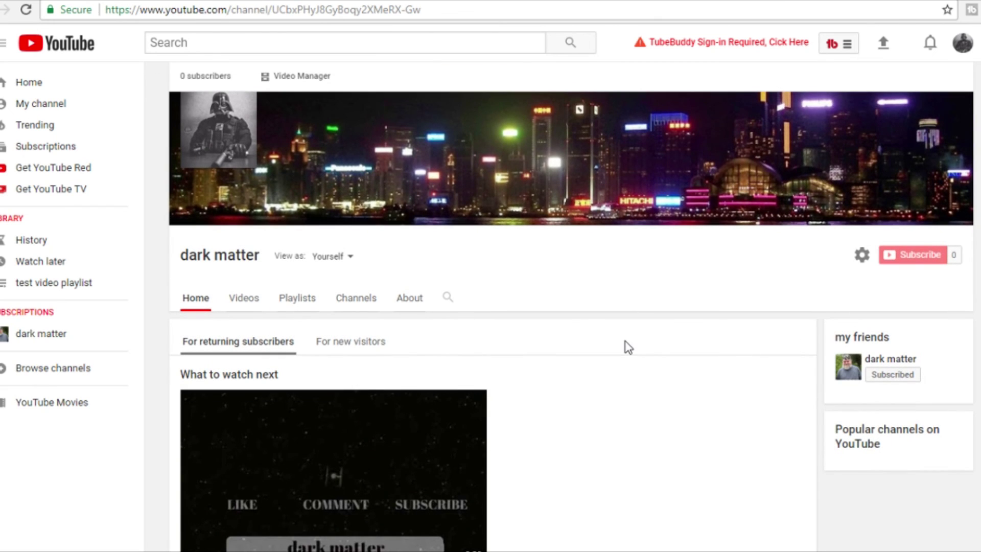